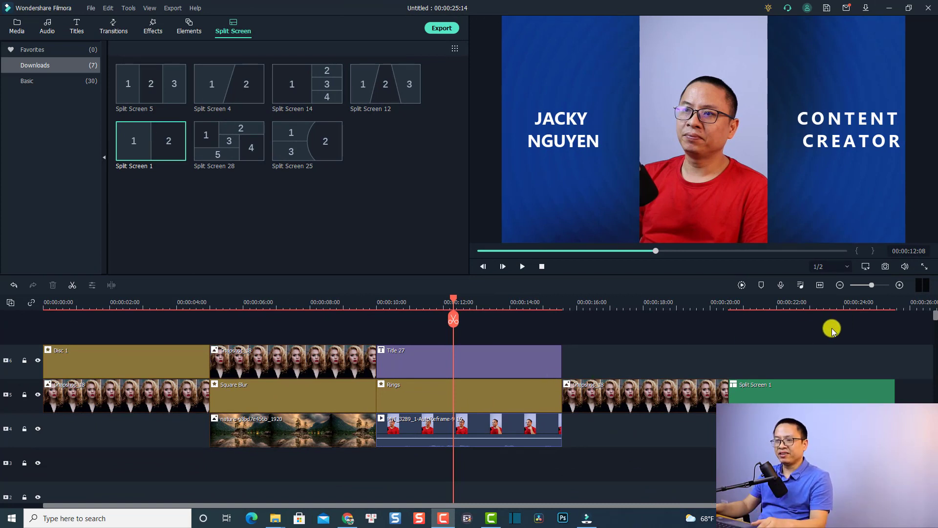
# Step: Marquee-select every timeline clip lying after the 4-second mark
pyautogui.moveTo(838, 328); pyautogui.dragTo(255, 478)
# Step: Delete the later clips and the Disc 1 effect, then play and select Snapshot_18
pyautogui.press('Delete')
pyautogui.click(162, 365)
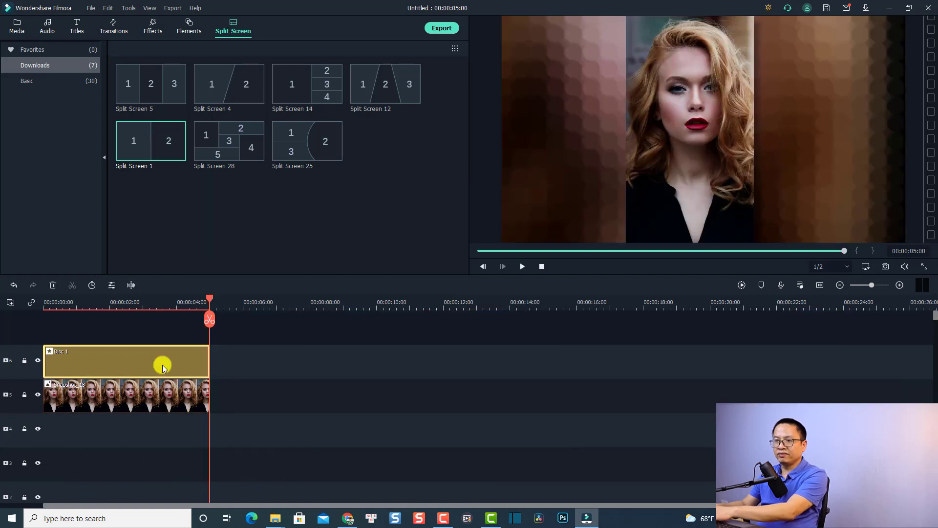
pyautogui.press('Delete')
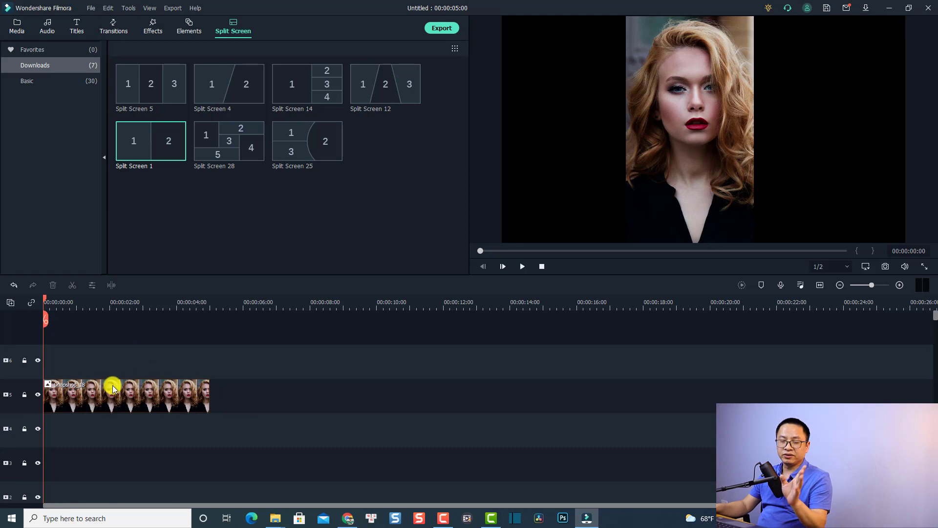
pyautogui.press('space')
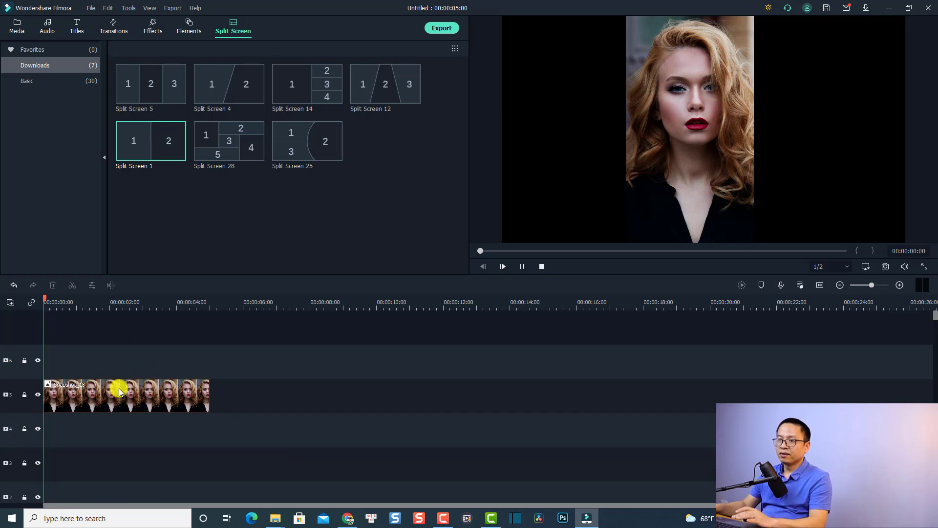
pyautogui.click(123, 394)
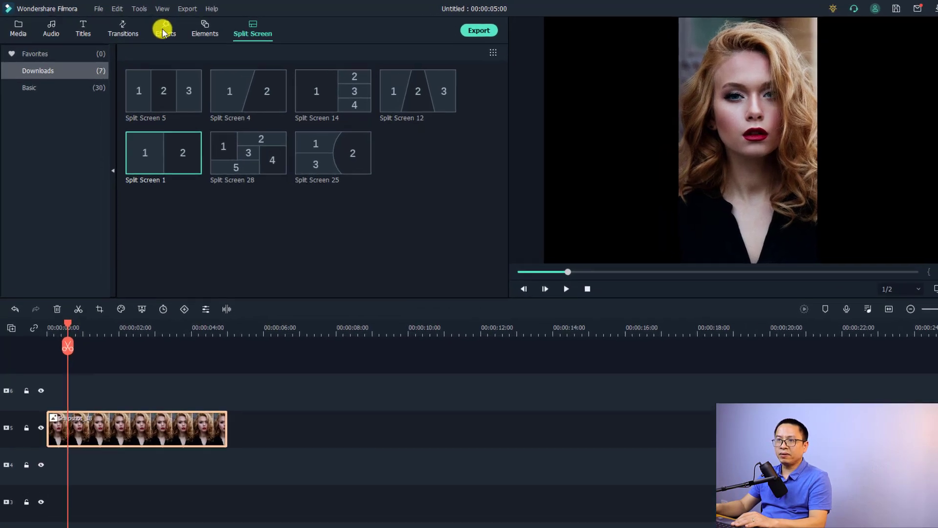
# Step: From Effects > Filters > Background Blur, place Mosaic 2 on the track above the portrait
pyautogui.click(153, 25)
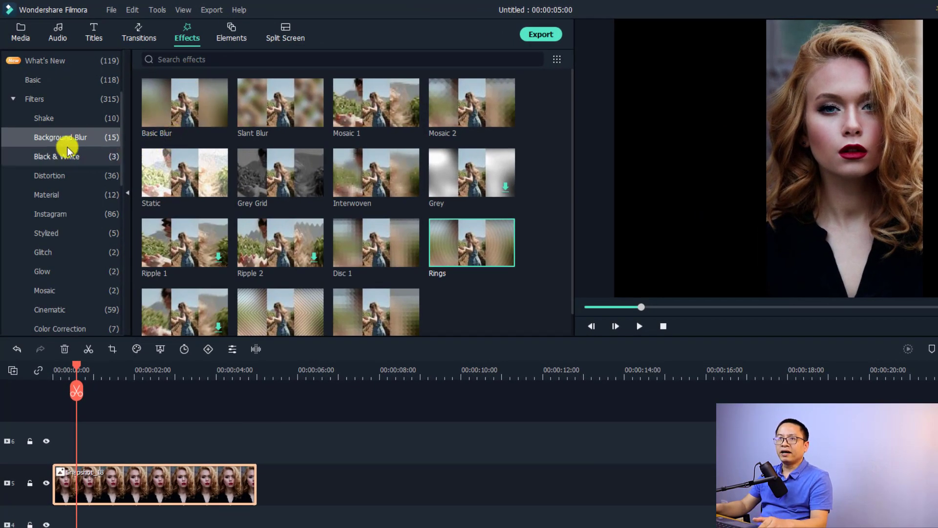
pyautogui.click(40, 102)
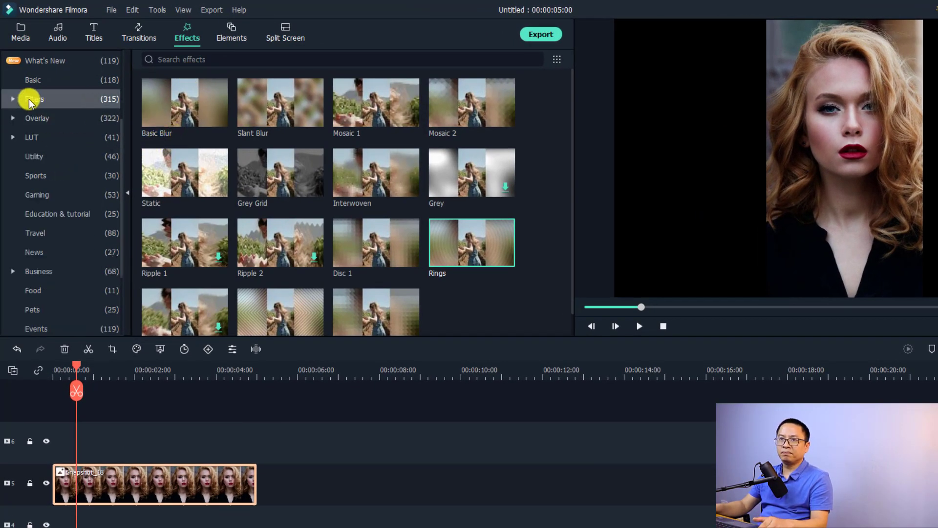
pyautogui.click(15, 100)
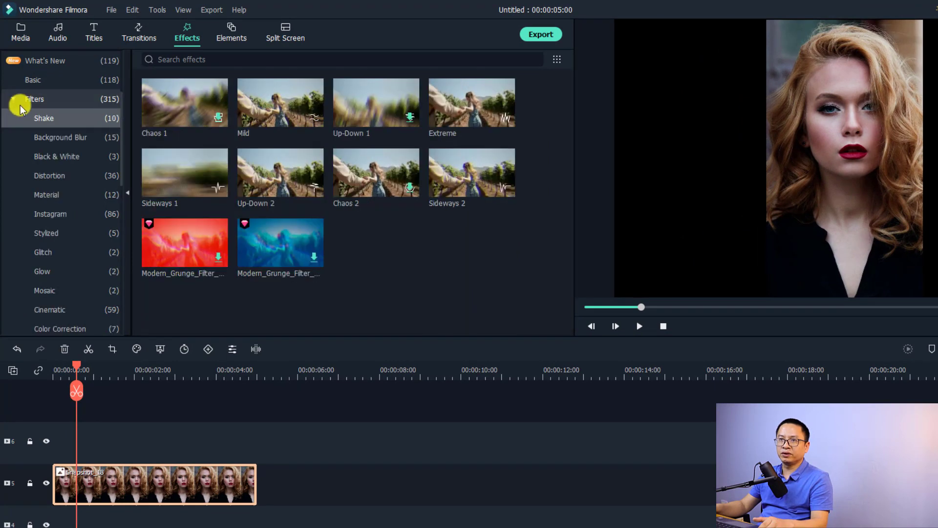
pyautogui.click(55, 139)
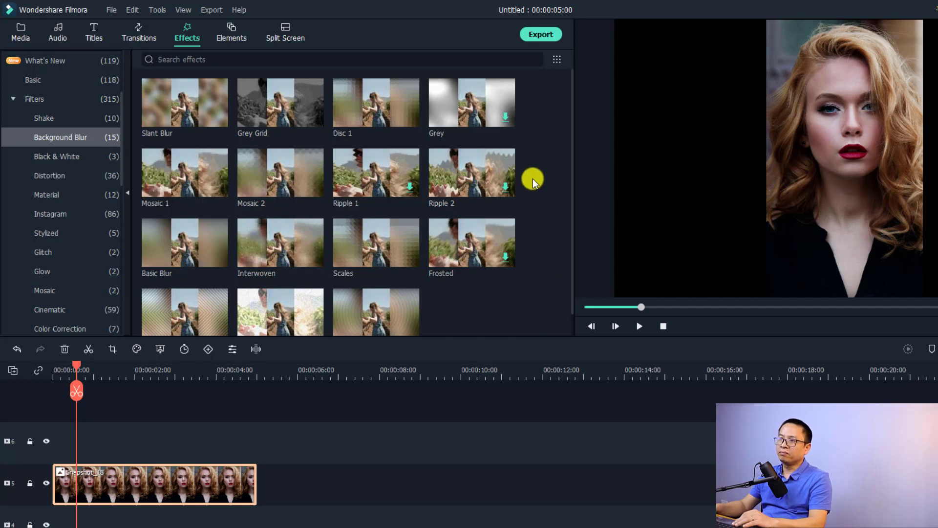
pyautogui.click(469, 183)
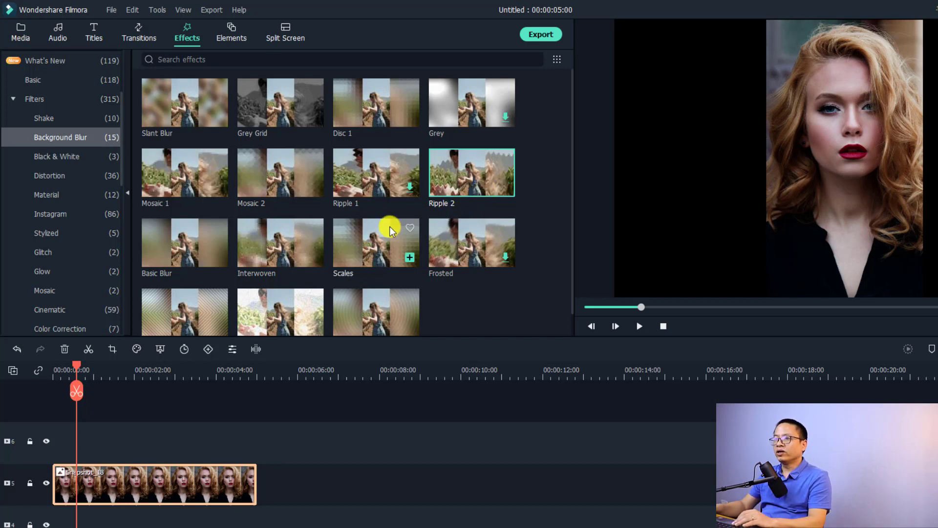
pyautogui.click(274, 187)
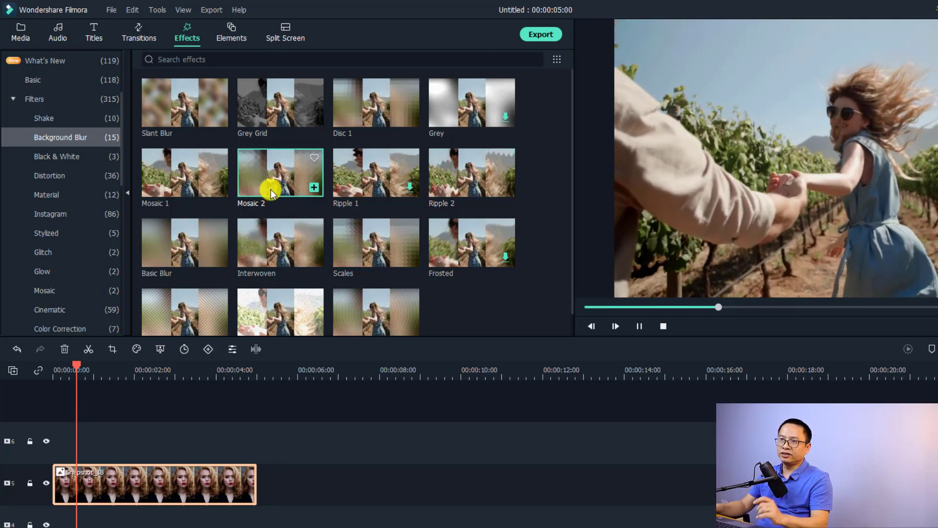
pyautogui.moveTo(271, 189); pyautogui.dragTo(44, 446)
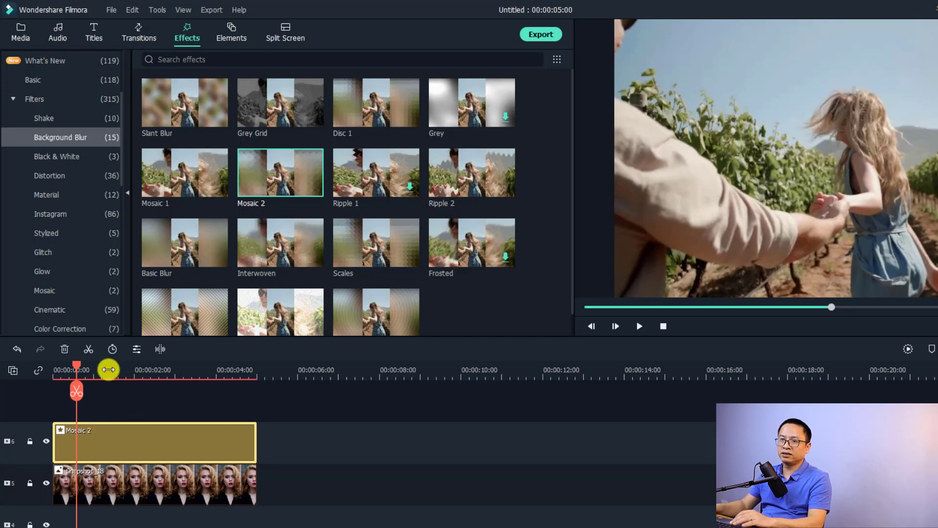
# Step: Set Mosaic 2 to Source Width 0.71, magenta background, luminance 60 and block size 0.59
pyautogui.press('space')
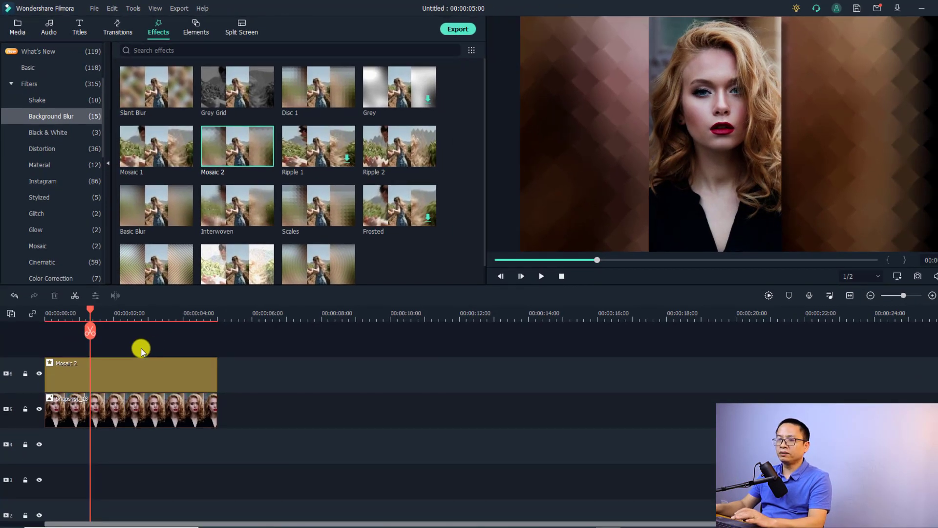
pyautogui.press('space')
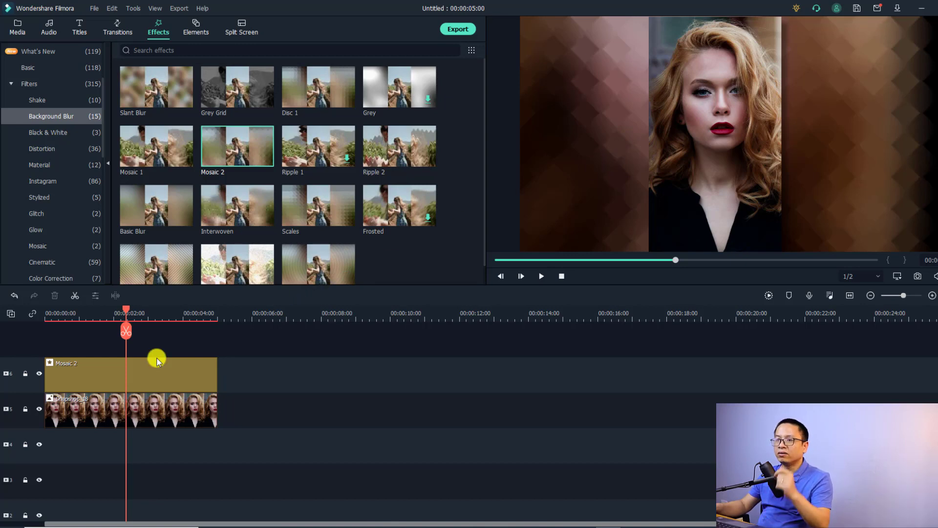
pyautogui.doubleClick(119, 374)
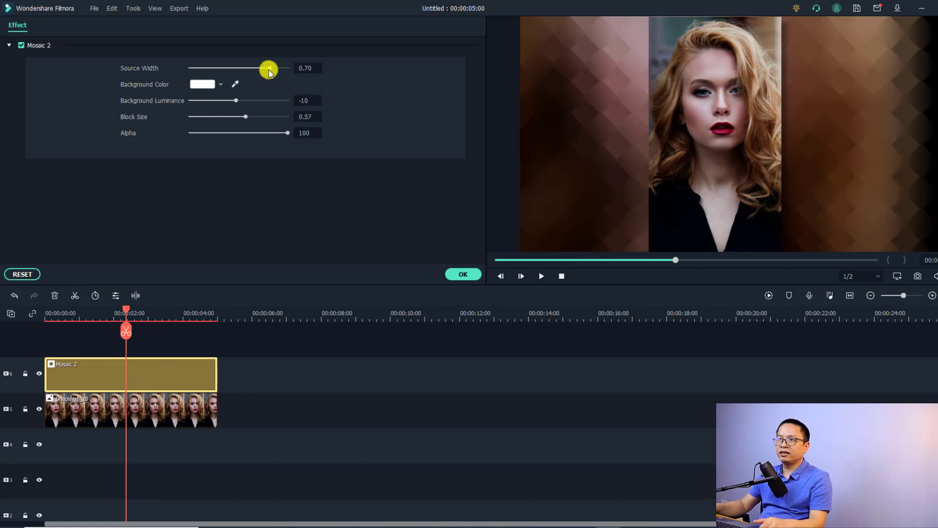
pyautogui.moveTo(273, 69)
pyautogui.mouseDown()
pyautogui.moveTo(247, 77)
pyautogui.moveTo(294, 82)
pyautogui.moveTo(270, 77)
pyautogui.mouseUp()
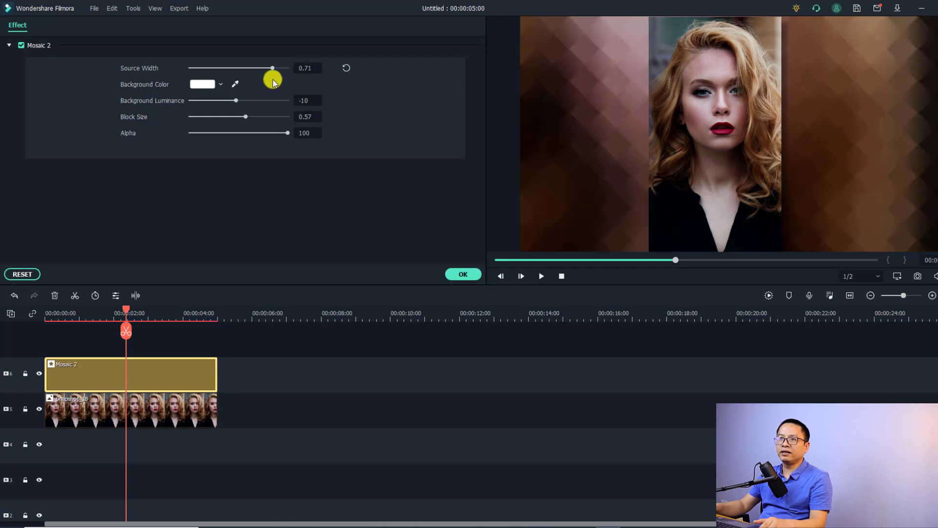
pyautogui.click(218, 87)
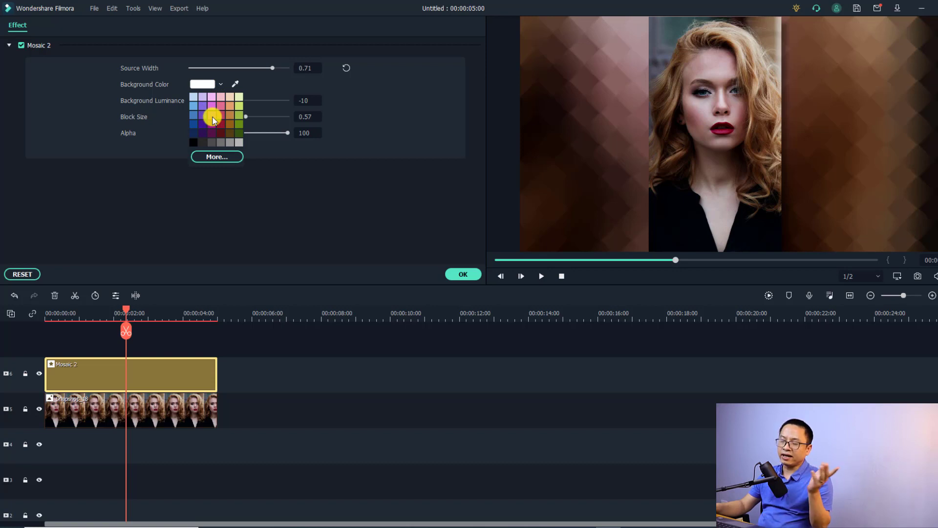
pyautogui.click(212, 118)
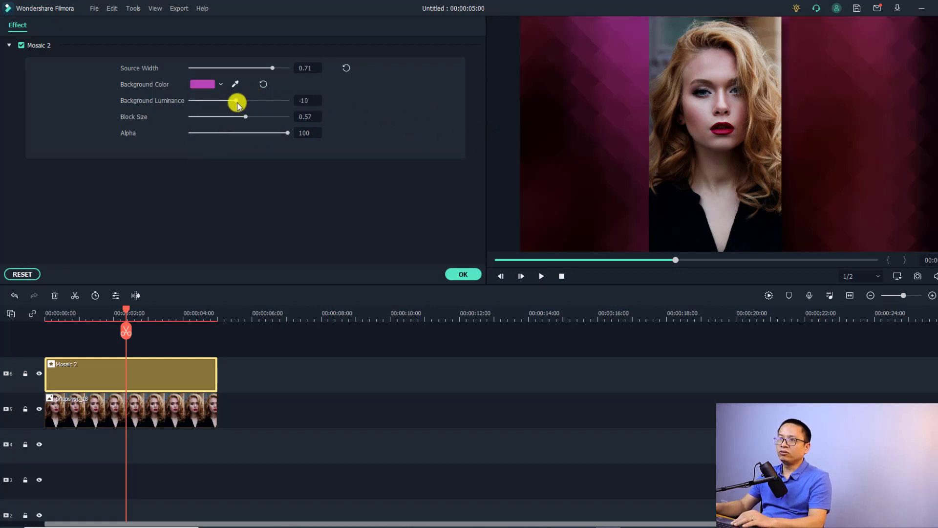
pyautogui.moveTo(238, 100); pyautogui.dragTo(255, 100)
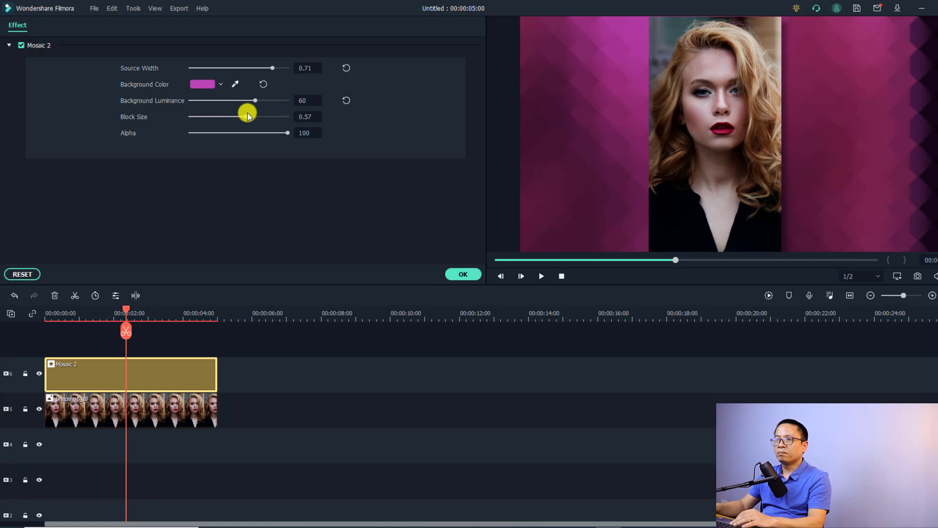
pyautogui.moveTo(245, 116); pyautogui.dragTo(289, 136)
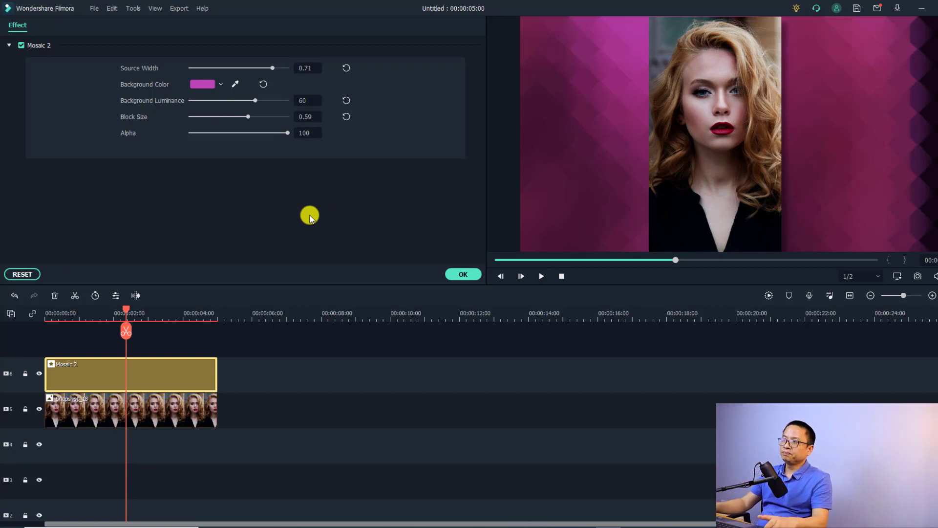
# Step: Confirm the Mosaic 2 settings and delete the Mosaic 2 clip from the timeline
pyautogui.click(462, 274)
pyautogui.moveTo(248, 350); pyautogui.dragTo(122, 379)
pyautogui.press('Delete')
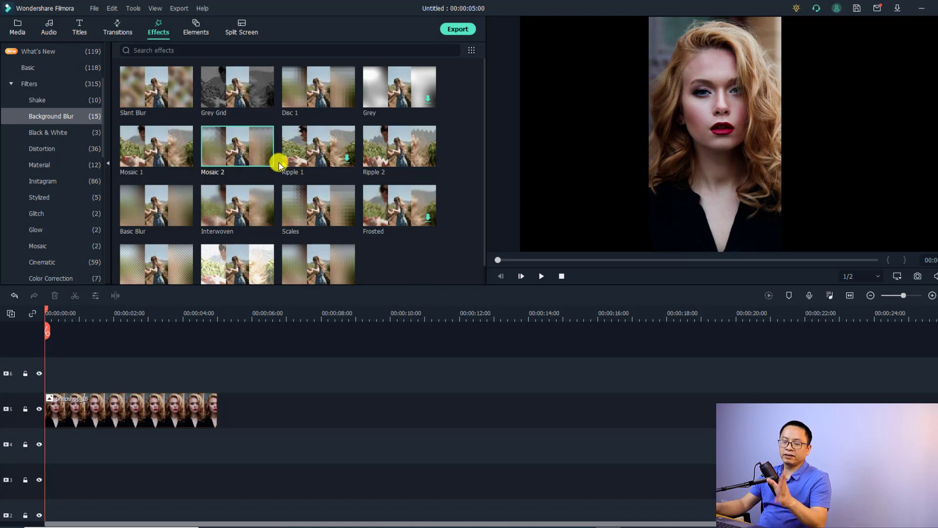
# Step: Paste a copy of Snapshot_18 onto a new top track at 0s and lock that track
pyautogui.click(126, 410)
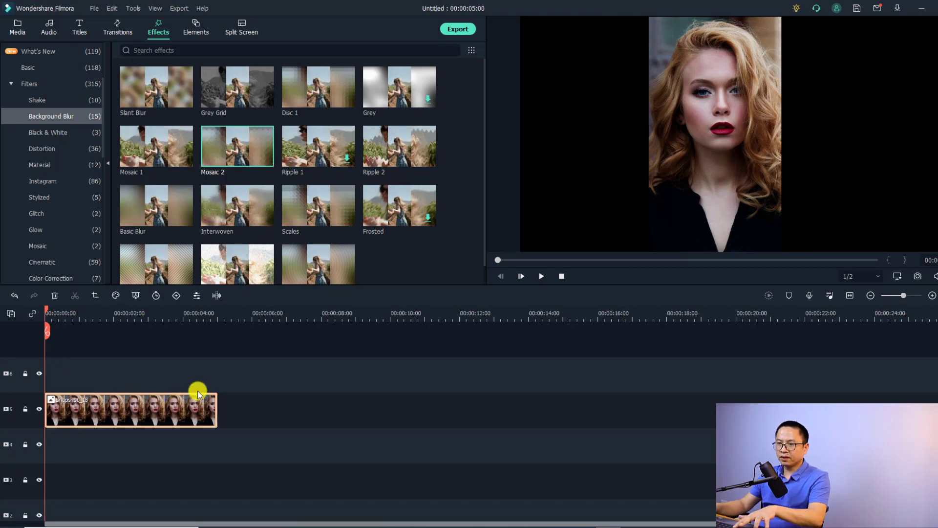
pyautogui.click(242, 319)
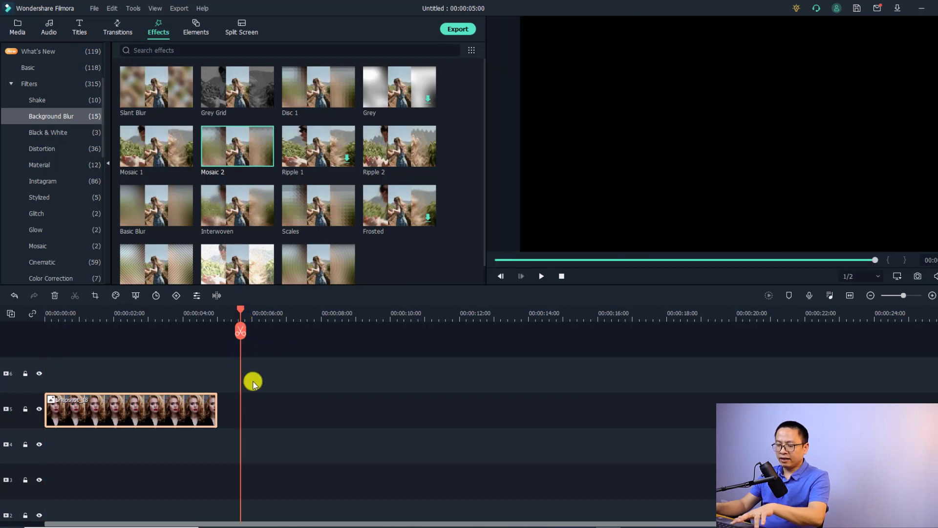
pyautogui.hotkey('ctrl', 'v')
pyautogui.moveTo(277, 407); pyautogui.dragTo(78, 324)
pyautogui.click(72, 316)
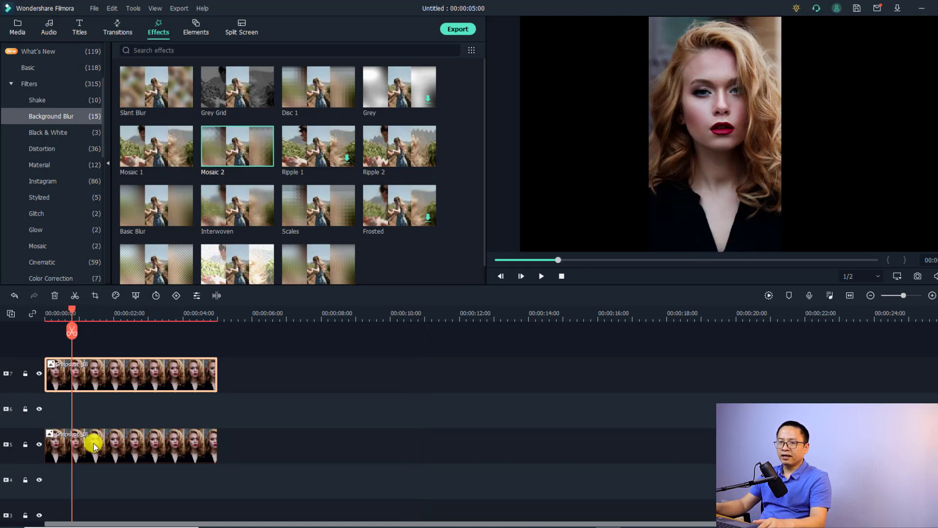
pyautogui.click(25, 373)
pyautogui.click(93, 455)
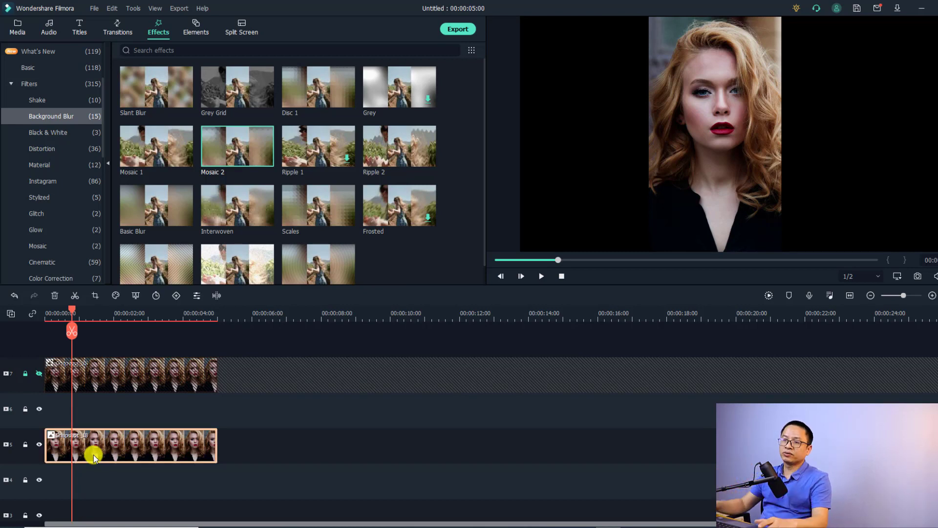
# Step: Scale the track 5 portrait to 375% and reposition it to X -55.8, Y -470.1
pyautogui.doubleClick(90, 443)
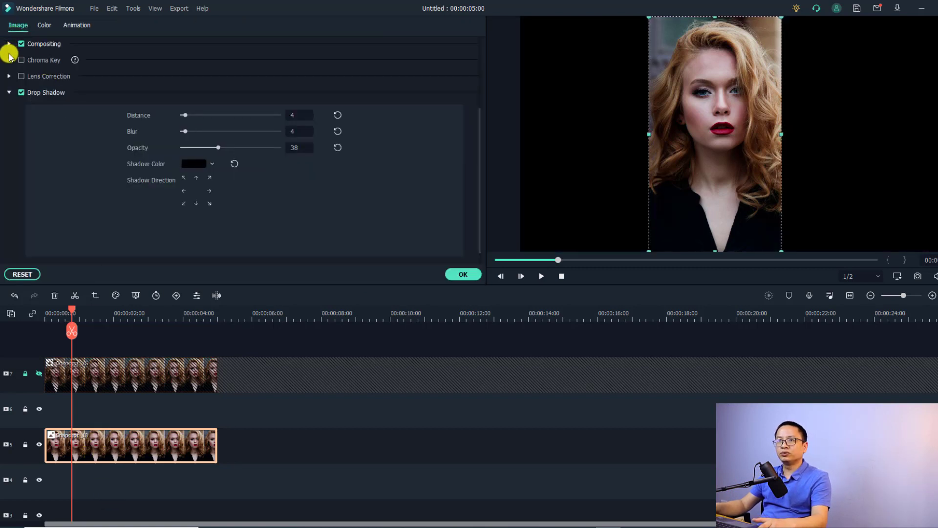
pyautogui.scroll(3, 8, 41)
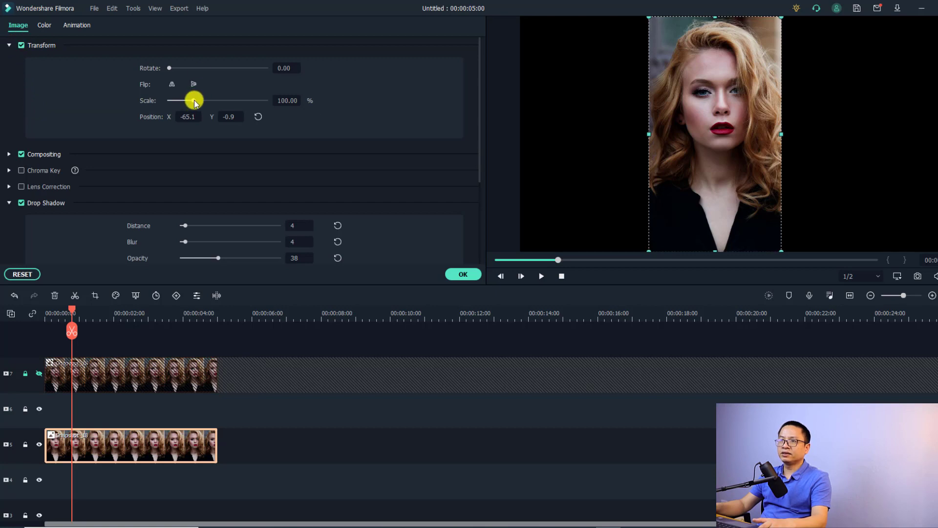
pyautogui.moveTo(194, 100); pyautogui.dragTo(260, 103)
pyautogui.moveTo(674, 94); pyautogui.dragTo(675, 195)
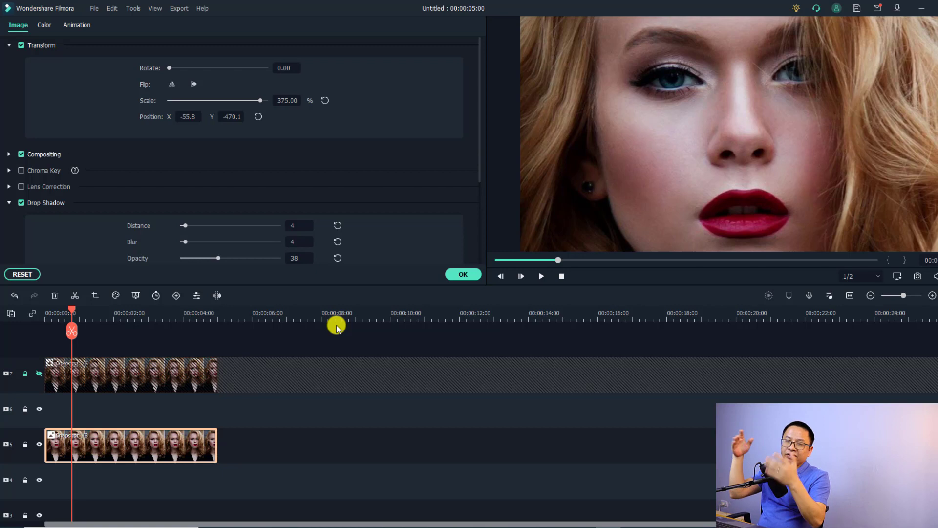
pyautogui.click(463, 274)
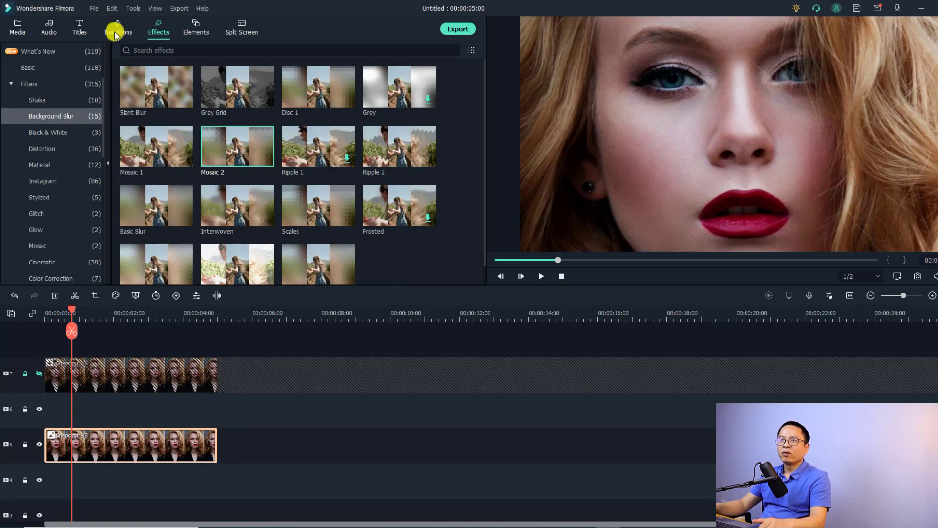
# Step: Search the effects for Square Blur and lay it on the empty track between the portraits
pyautogui.scroll(3, 70, 88)
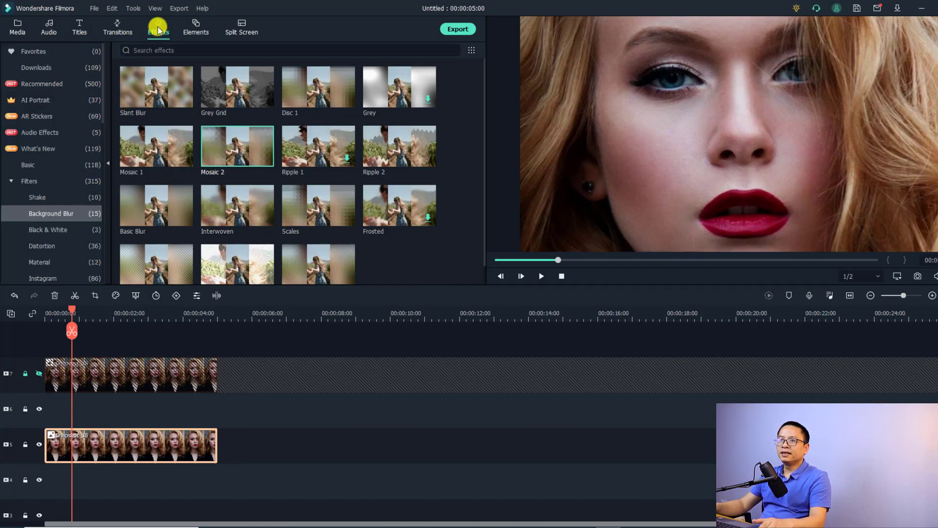
pyautogui.click(74, 83)
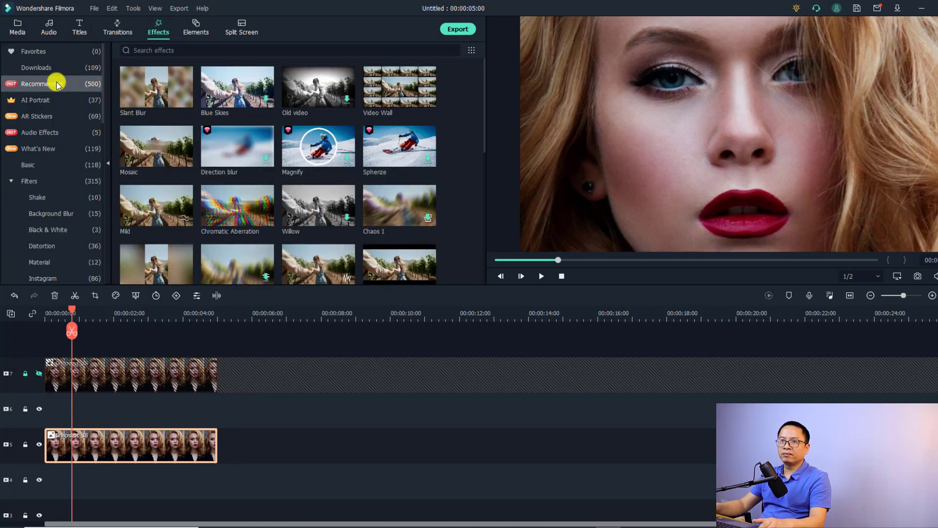
pyautogui.click(182, 51)
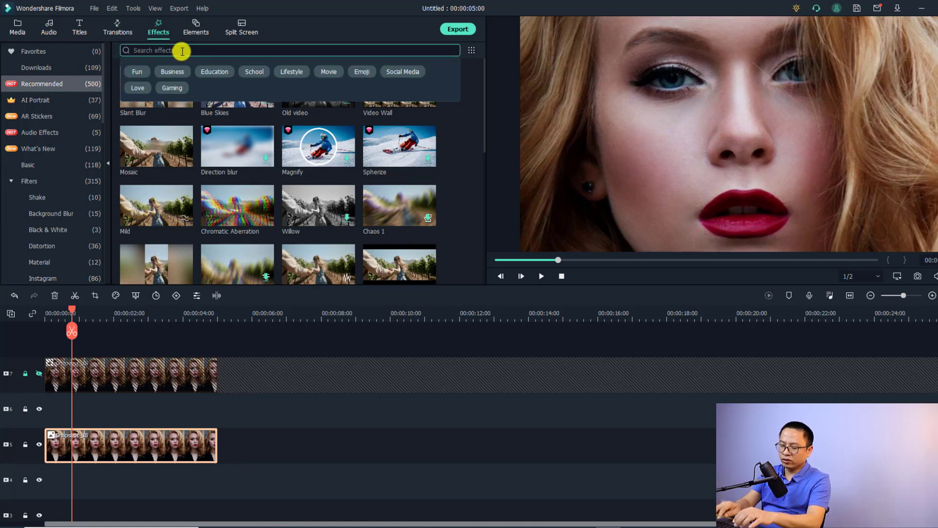
pyautogui.write('sup')
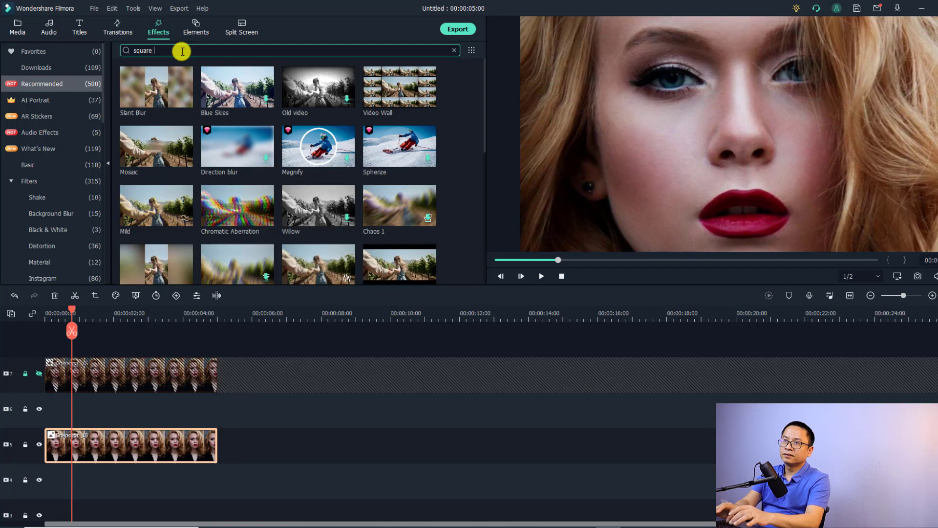
pyautogui.press('Return')
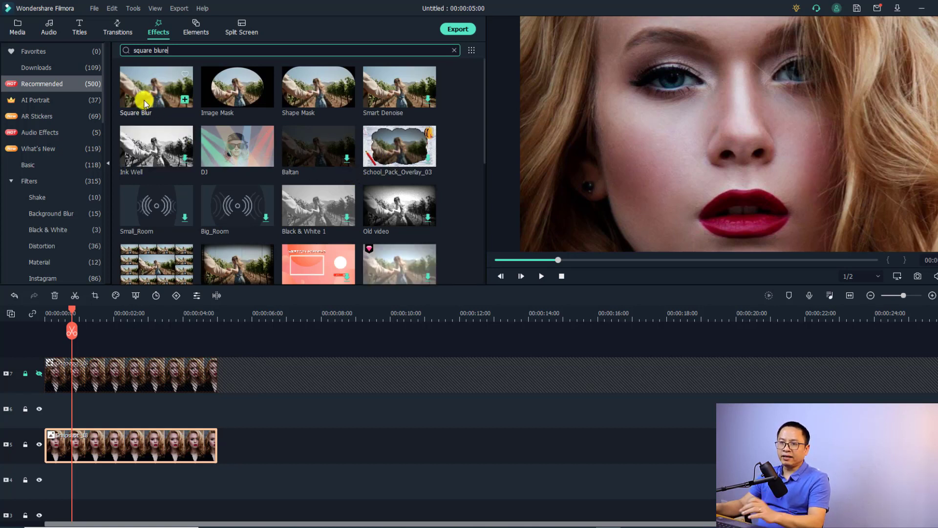
pyautogui.moveTo(145, 103); pyautogui.dragTo(49, 414)
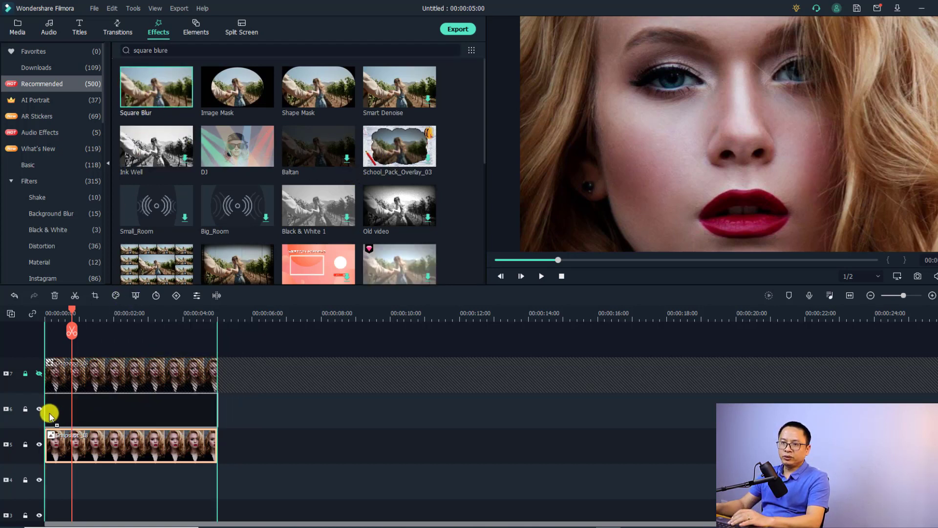
pyautogui.moveTo(40, 413); pyautogui.dragTo(37, 412)
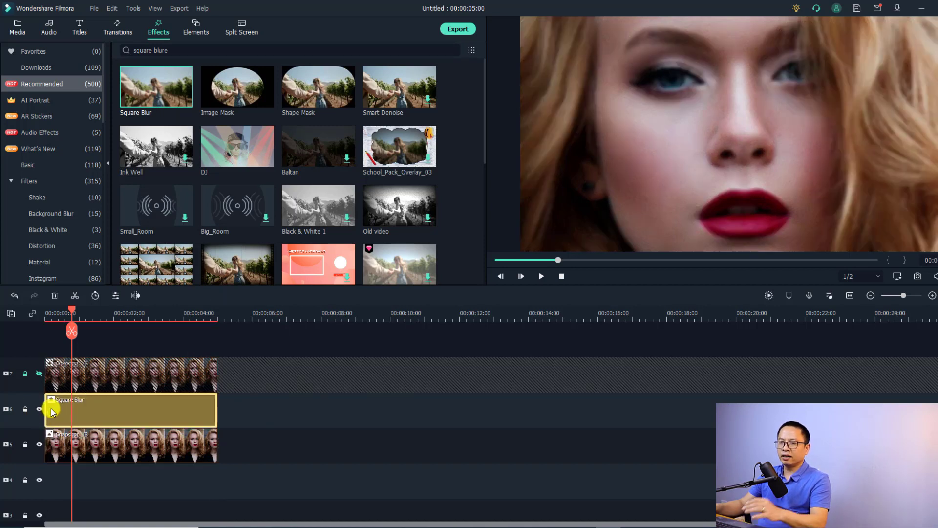
# Step: Raise the Square Blur size from 2 to 8
pyautogui.doubleClick(80, 414)
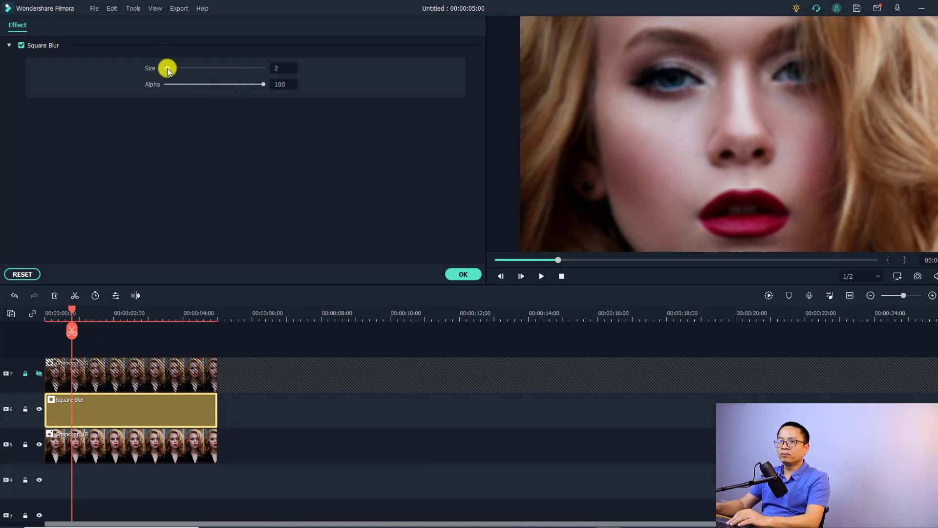
pyautogui.moveTo(168, 70); pyautogui.dragTo(175, 71)
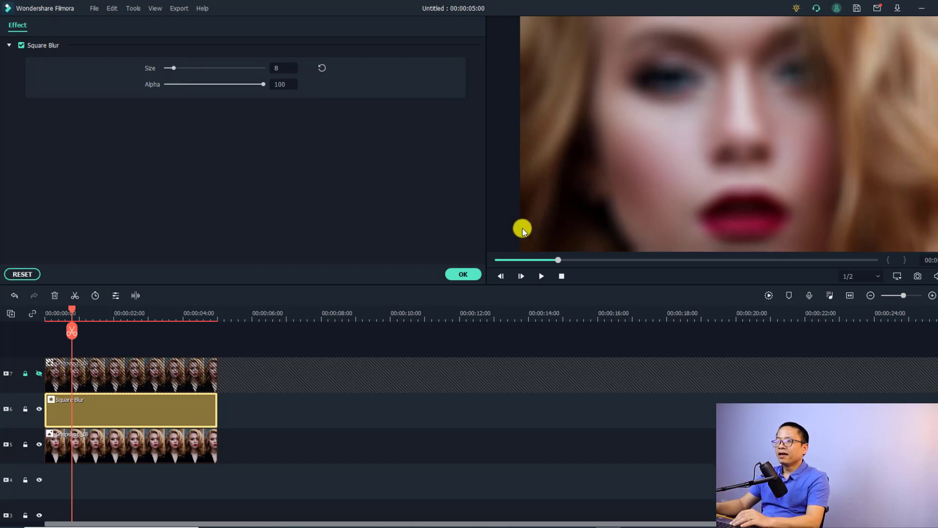
pyautogui.click(450, 282)
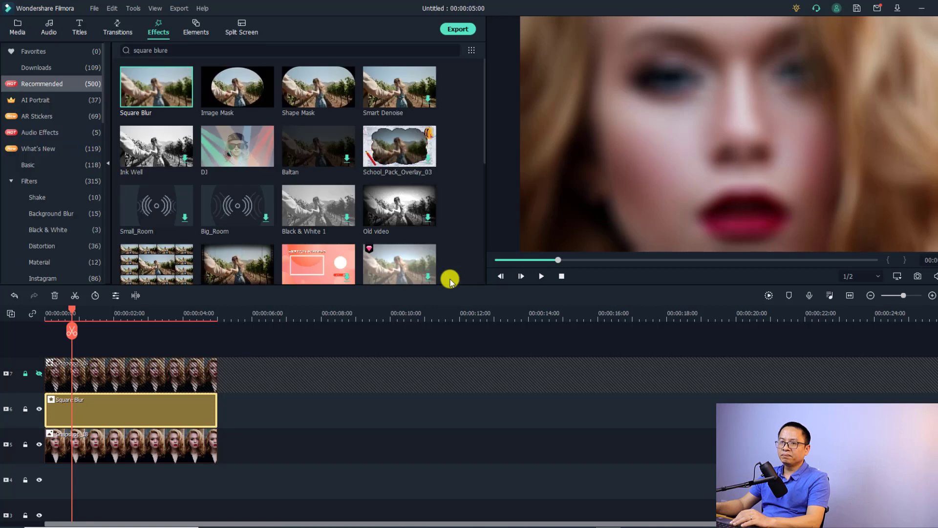
# Step: Unhide the top portrait track and select the bottom portrait clip
pyautogui.click(39, 373)
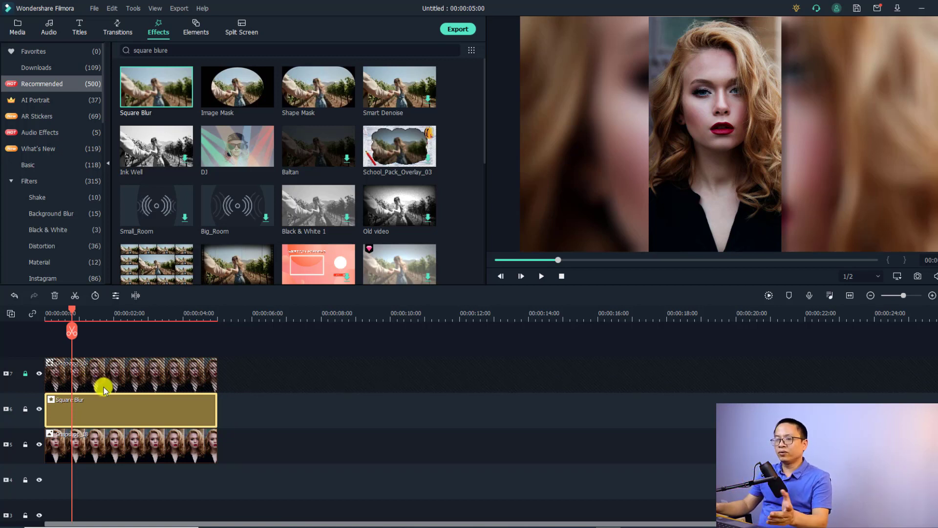
pyautogui.click(122, 441)
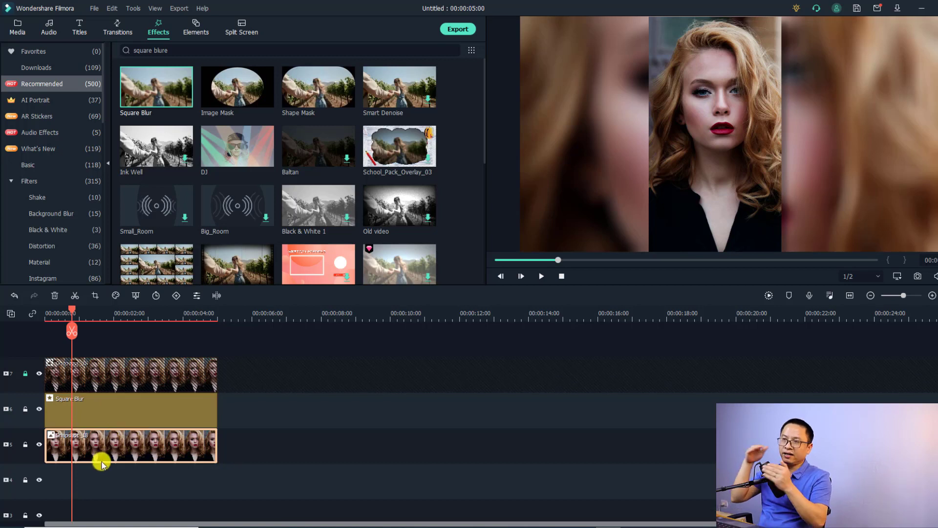
pyautogui.click(22, 27)
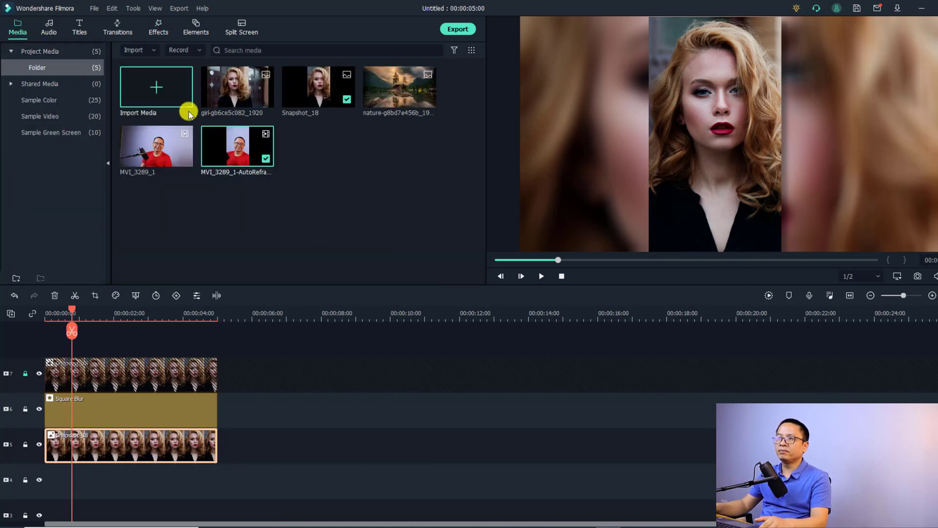
# Step: Swap the bottom portrait clip for the nature image on track 5 and play the result
pyautogui.doubleClick(382, 95)
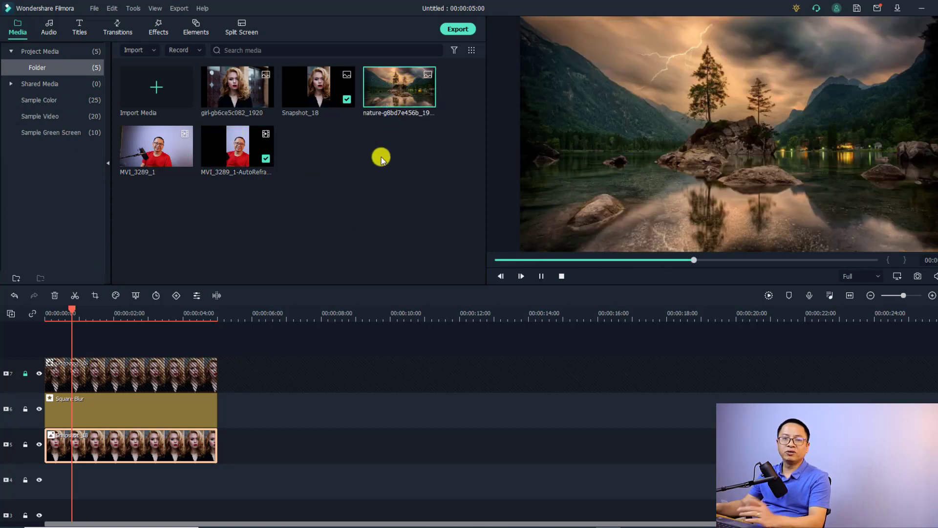
pyautogui.click(148, 445)
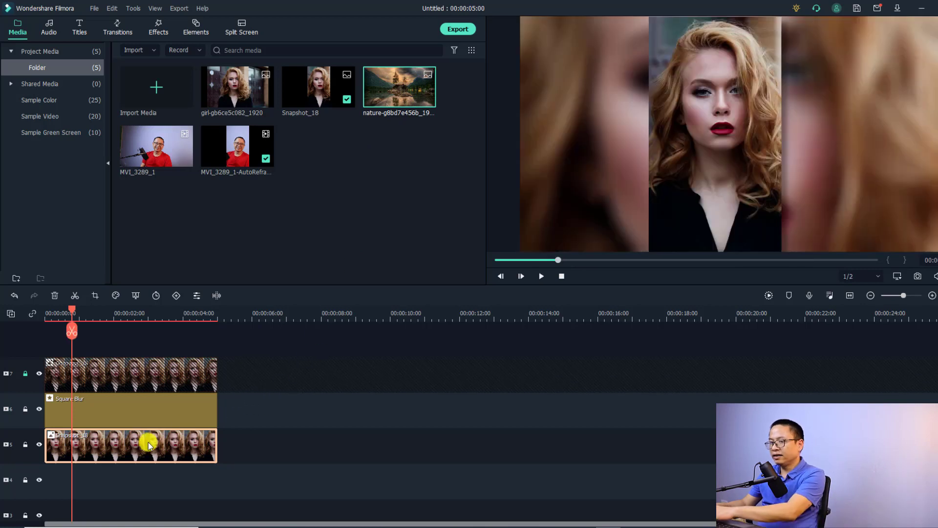
pyautogui.press('Delete')
pyautogui.moveTo(373, 96); pyautogui.dragTo(22, 436)
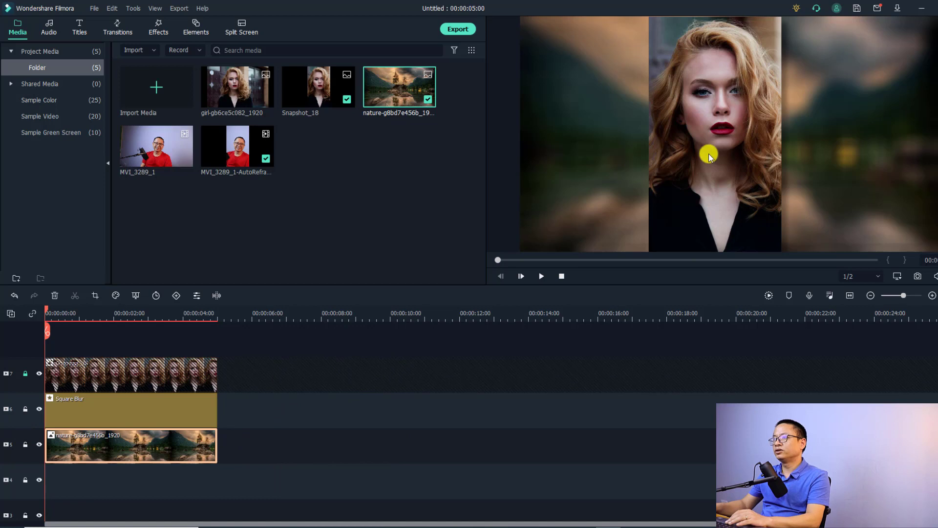
pyautogui.click(101, 409)
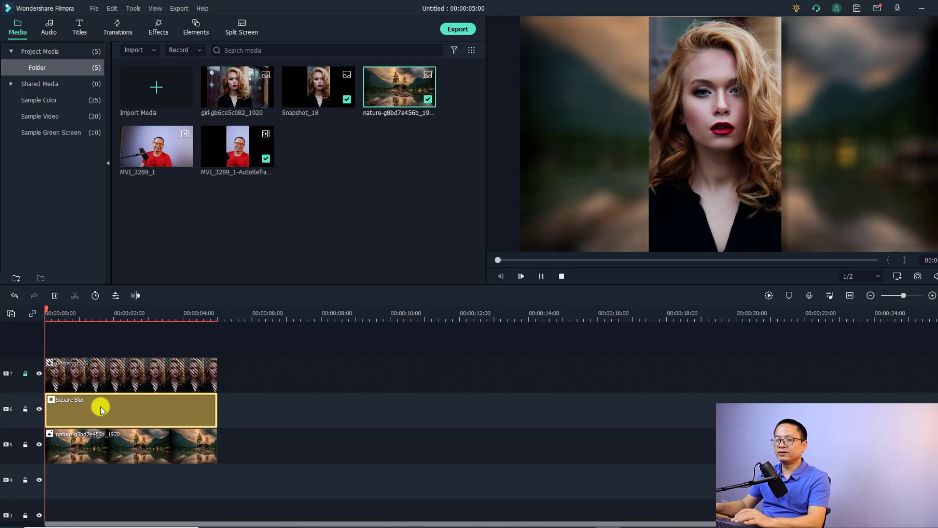
pyautogui.press('space')
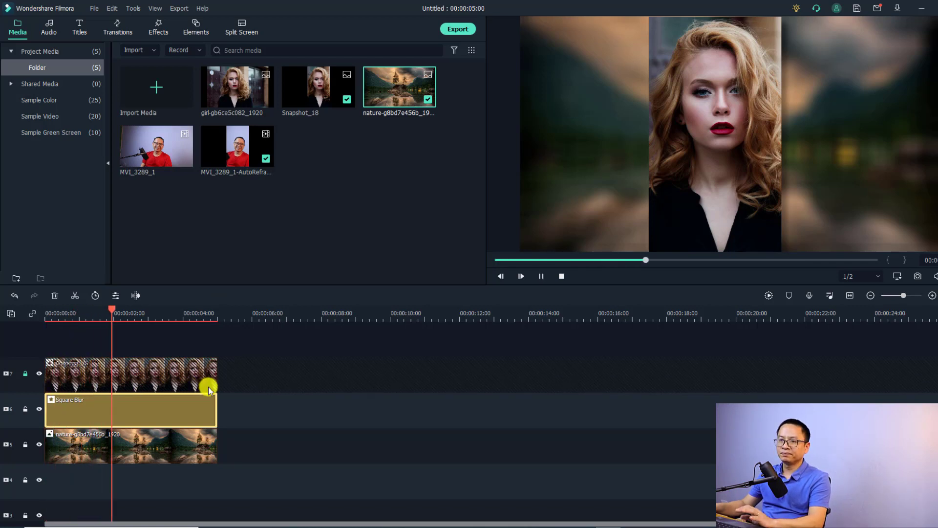
pyautogui.press('space')
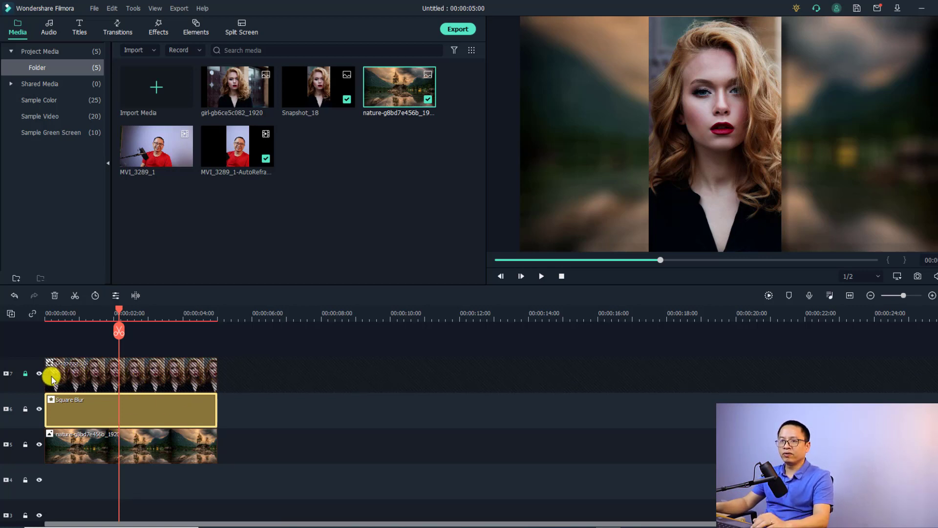
# Step: Move the top portrait clip to start right after the blurred section
pyautogui.click(24, 374)
pyautogui.moveTo(109, 372)
pyautogui.mouseDown()
pyautogui.moveTo(302, 375)
pyautogui.moveTo(291, 374)
pyautogui.mouseUp()
pyautogui.click(297, 317)
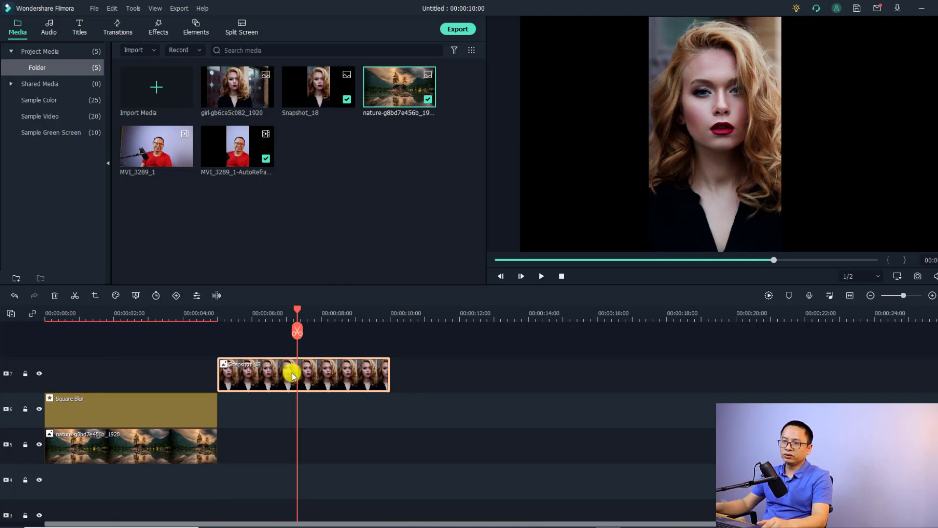
# Step: Crop the top portrait clip to a 16:9 close-up framed on her eyes
pyautogui.click(96, 296)
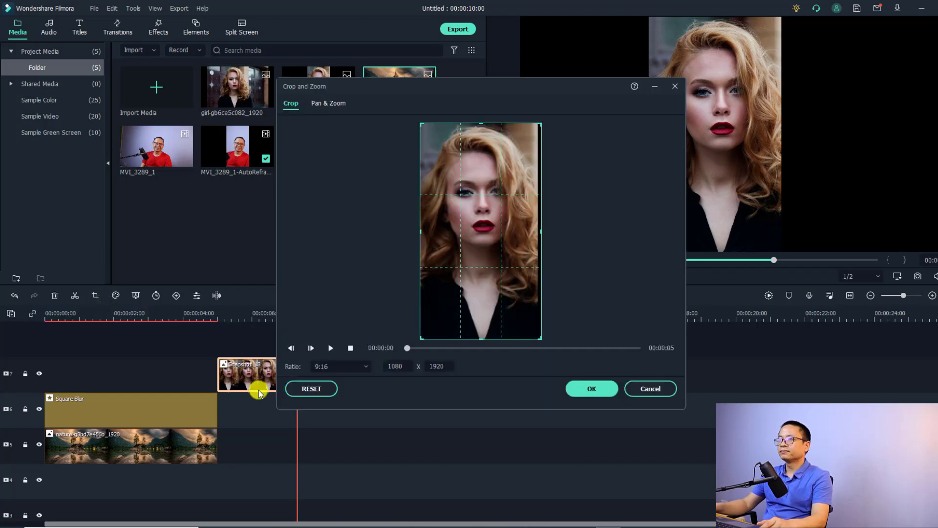
pyautogui.click(341, 368)
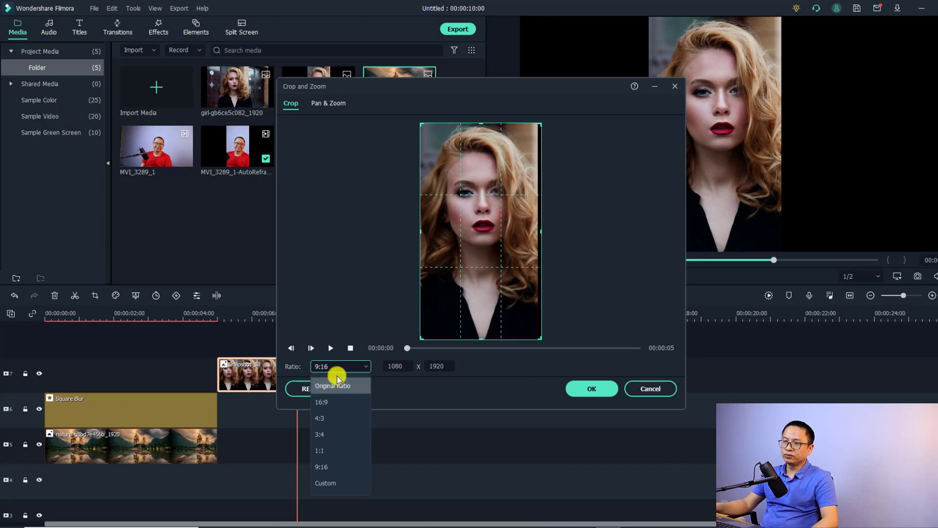
pyautogui.click(326, 404)
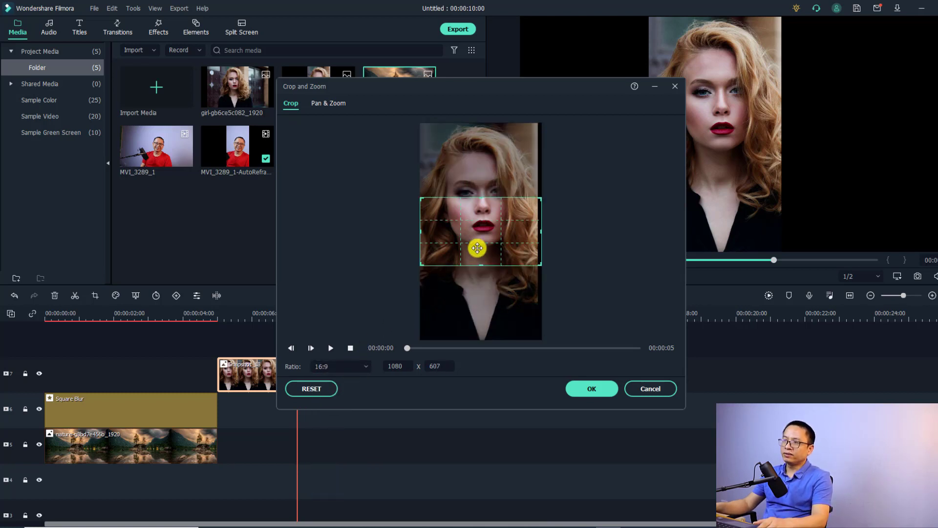
pyautogui.moveTo(477, 248); pyautogui.dragTo(479, 204)
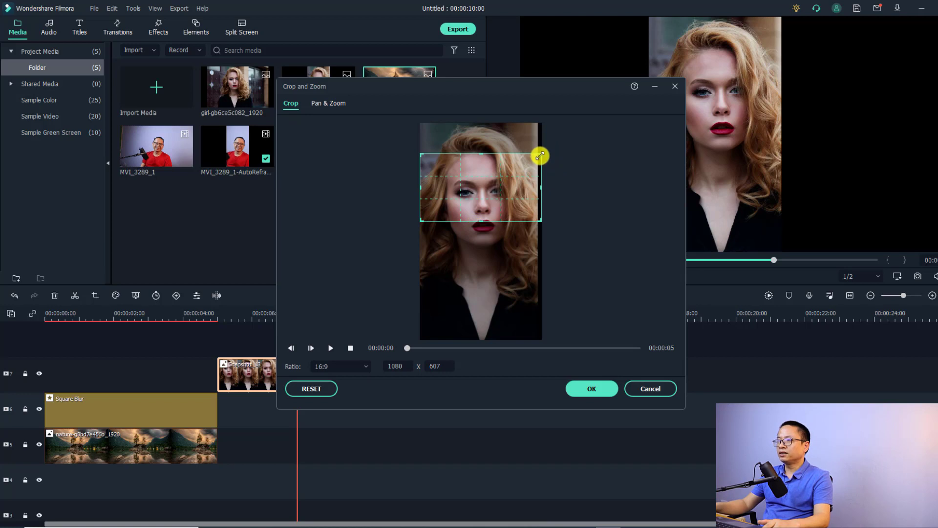
pyautogui.moveTo(541, 153); pyautogui.dragTo(536, 156)
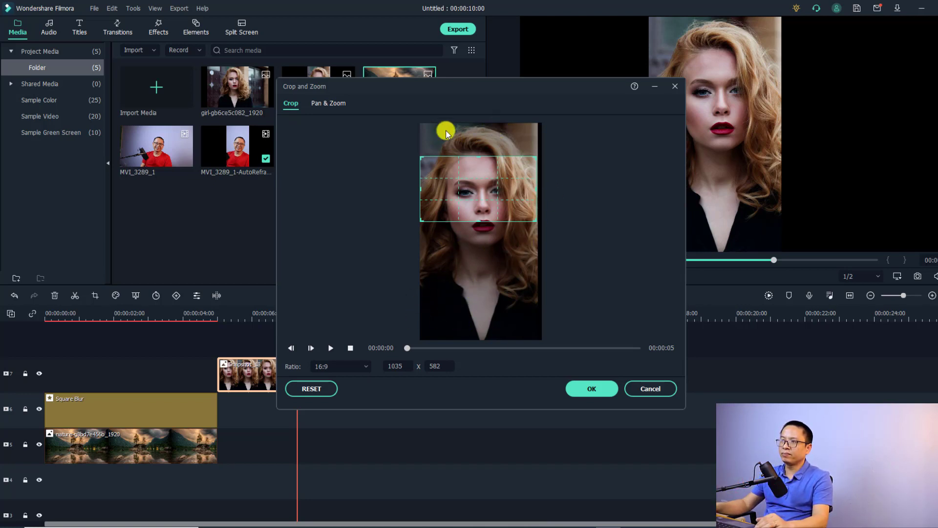
pyautogui.moveTo(482, 195); pyautogui.dragTo(481, 195)
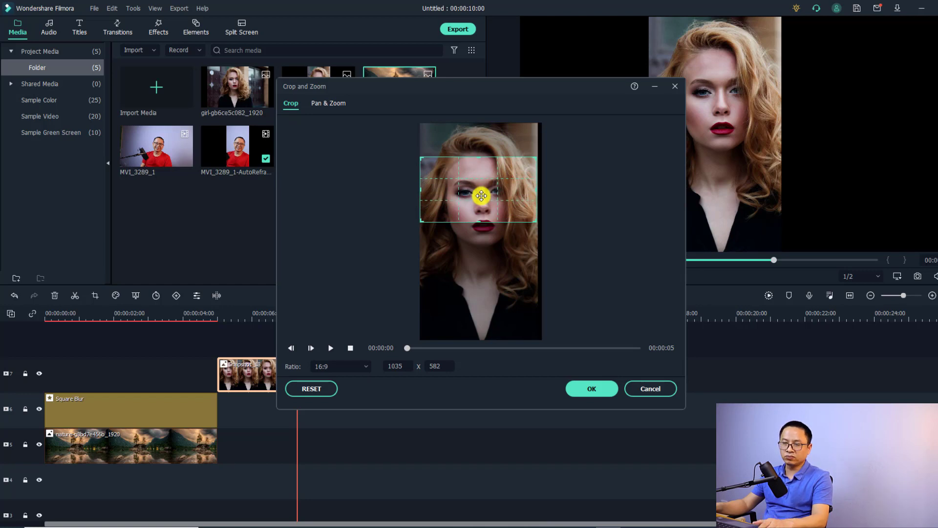
pyautogui.click(575, 388)
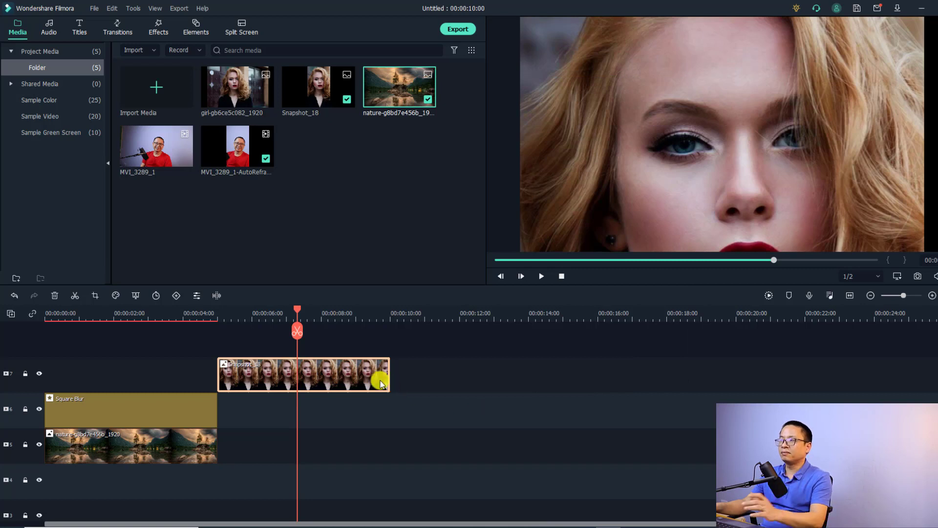
# Step: Replay the Snapshot_18 portrait clip from its start
pyautogui.click(217, 315)
pyautogui.click(303, 427)
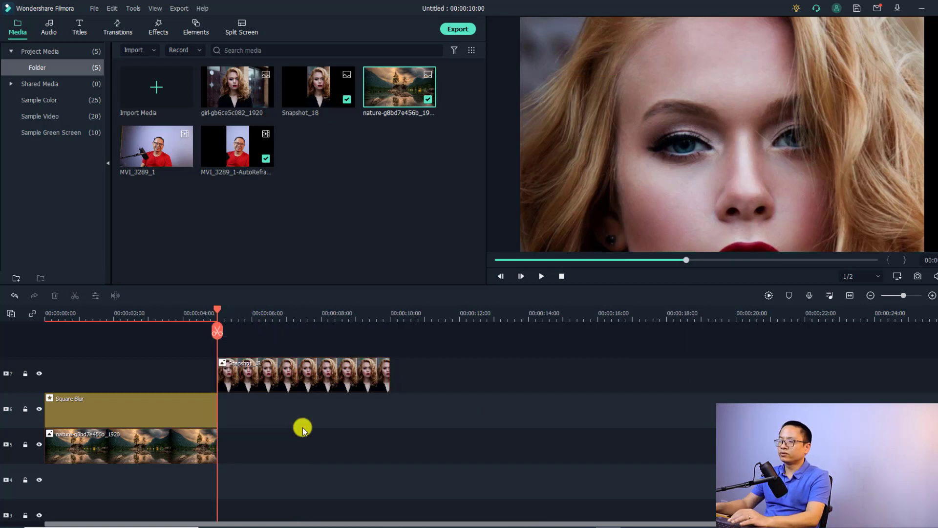
pyautogui.press('space')
pyautogui.press('space')
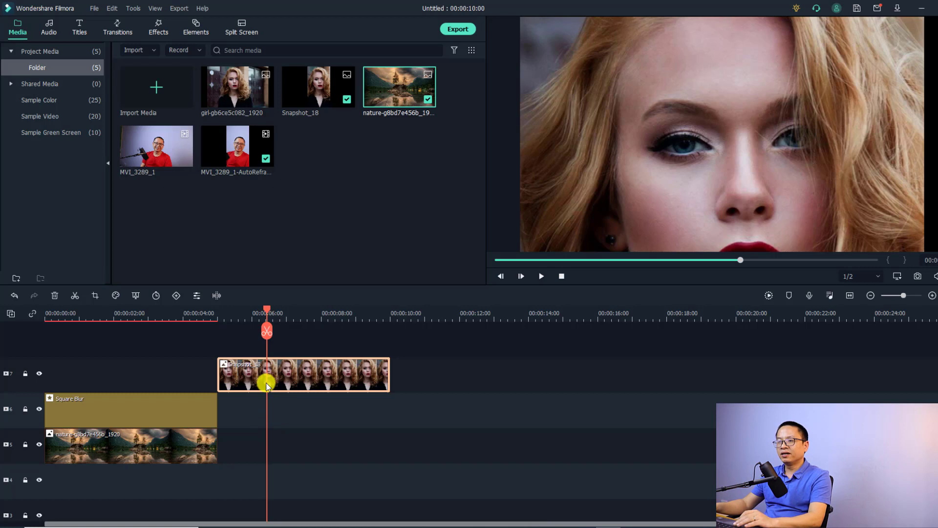
# Step: Apply a 16:9 Pan & Zoom, starting on the woman's face and ending on her eyes
pyautogui.click(95, 295)
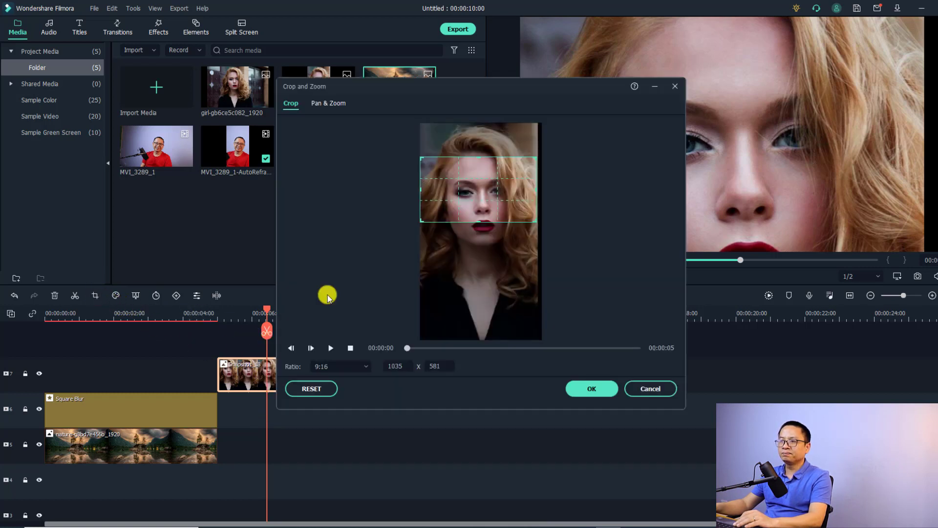
pyautogui.click(333, 105)
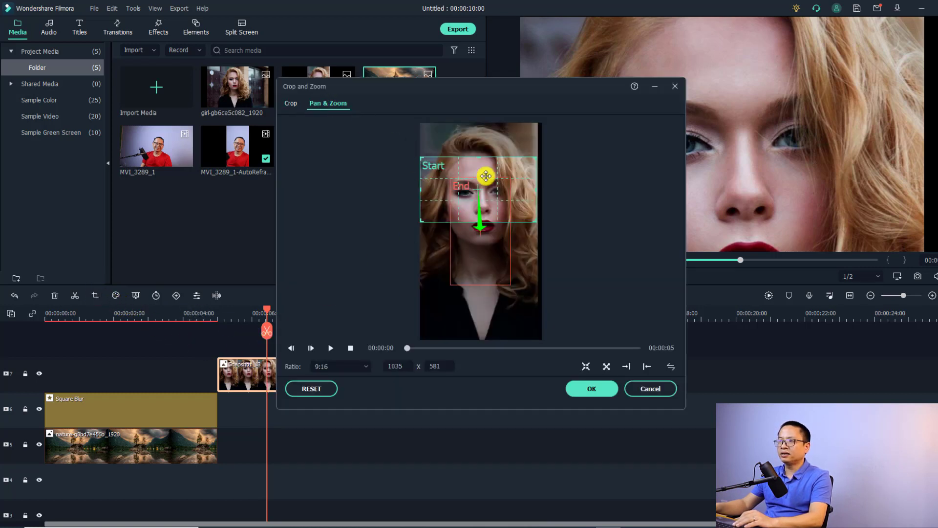
pyautogui.click(364, 366)
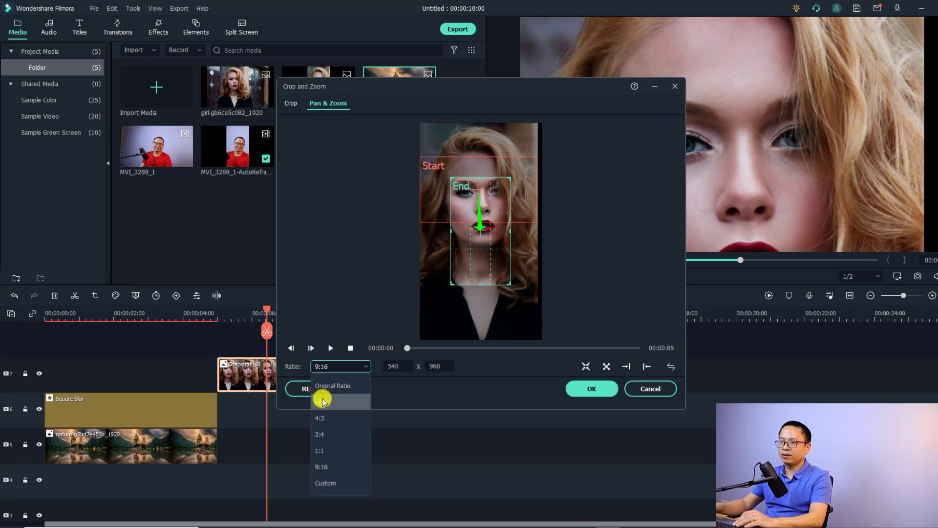
pyautogui.click(323, 401)
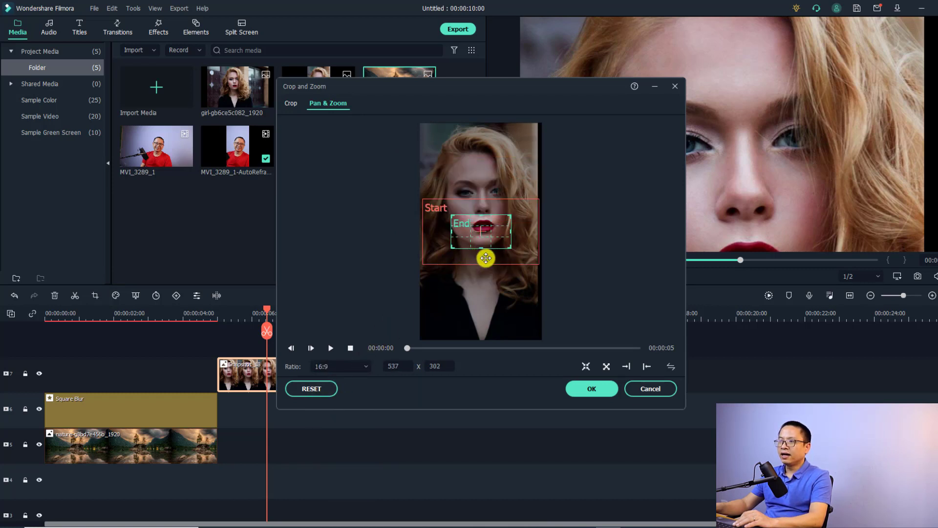
pyautogui.moveTo(486, 260); pyautogui.dragTo(511, 210)
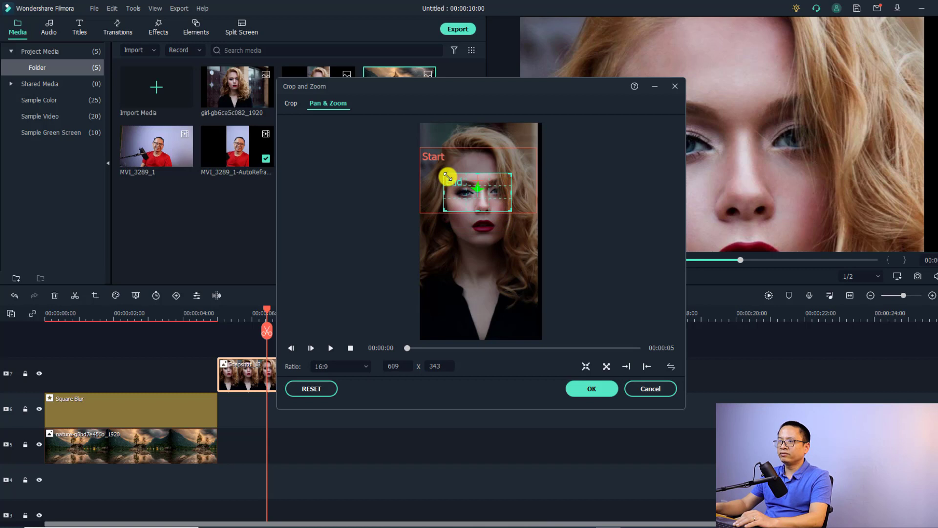
pyautogui.moveTo(448, 176); pyautogui.dragTo(430, 166)
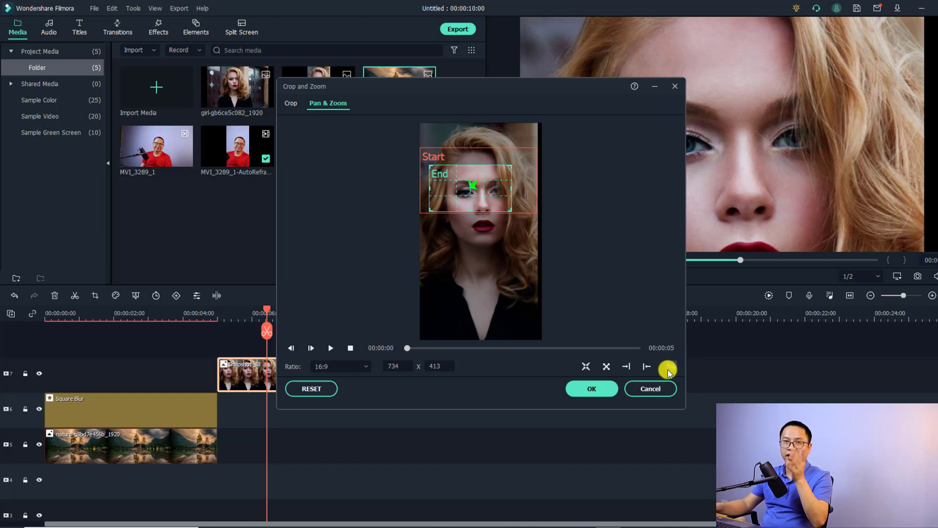
pyautogui.click(591, 389)
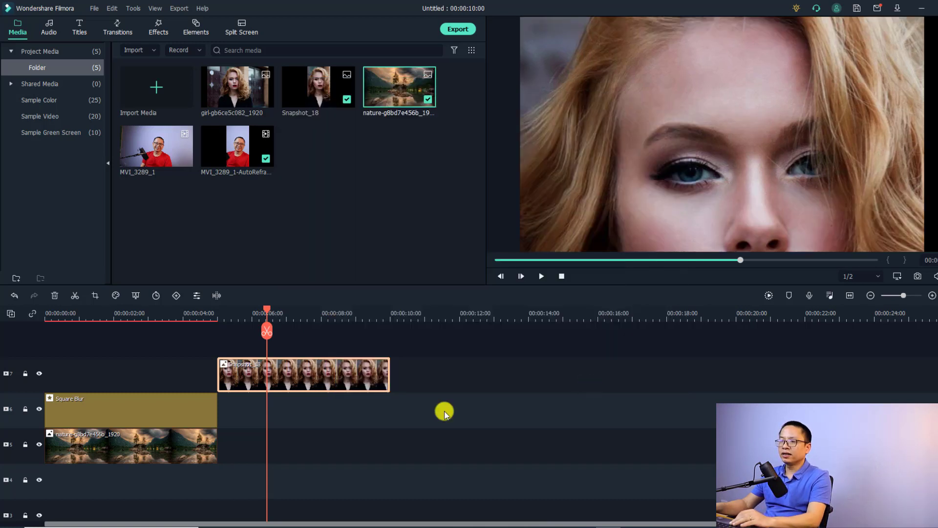
pyautogui.click(208, 314)
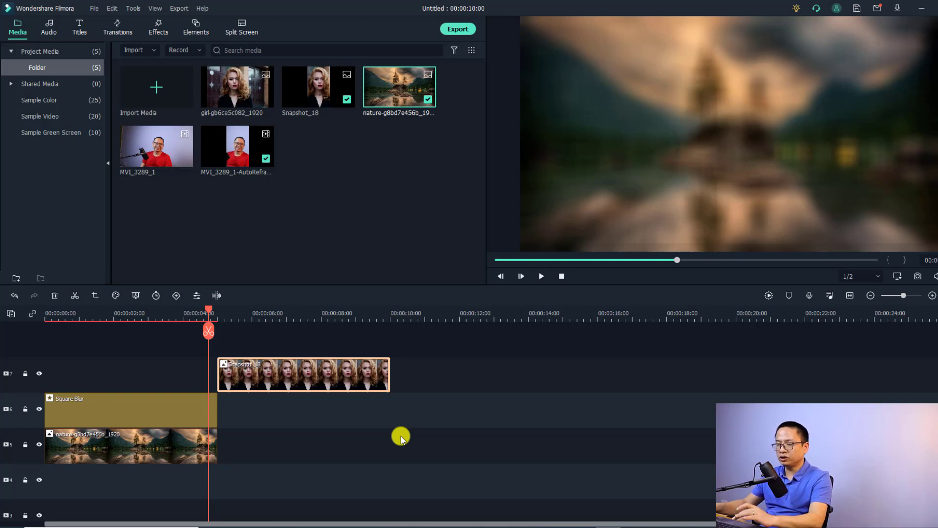
pyautogui.press('space')
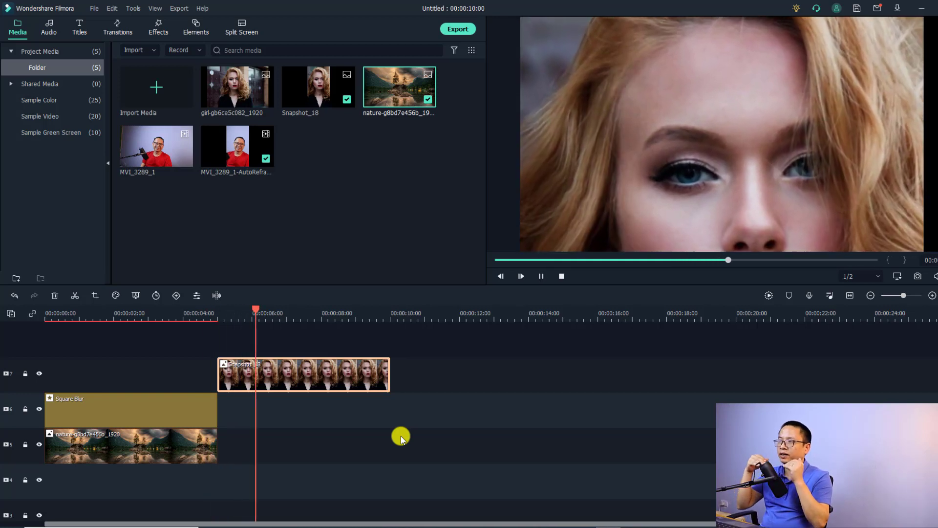
pyautogui.press('space')
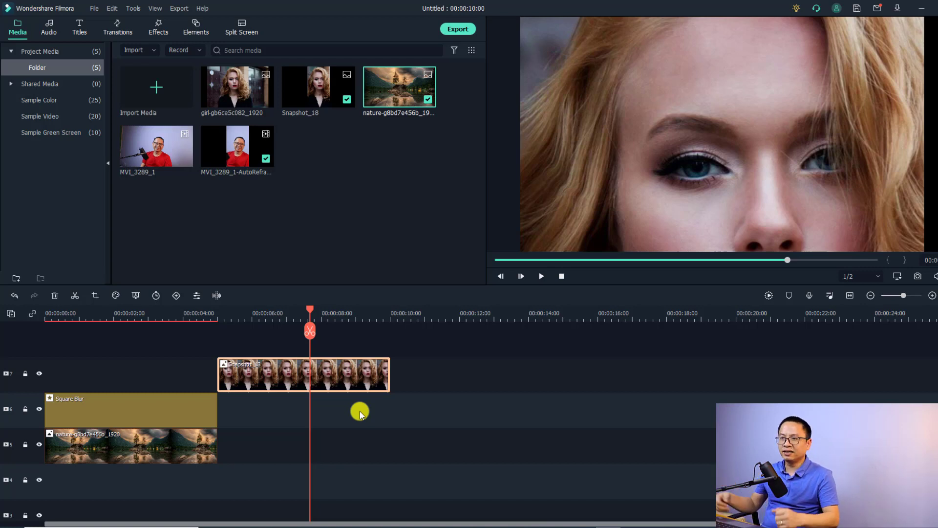
pyautogui.click(419, 318)
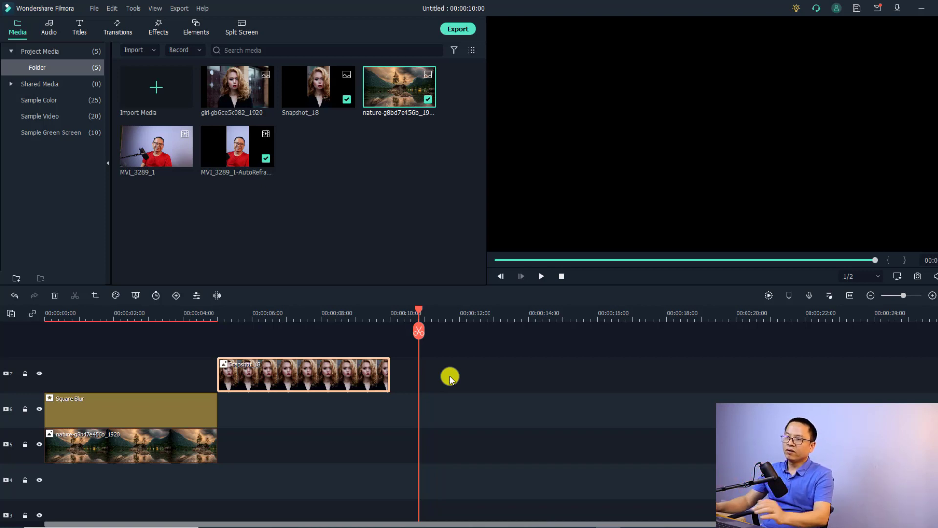
# Step: Place the downloaded Split Screen 1 template on the timeline at 10 seconds
pyautogui.click(236, 34)
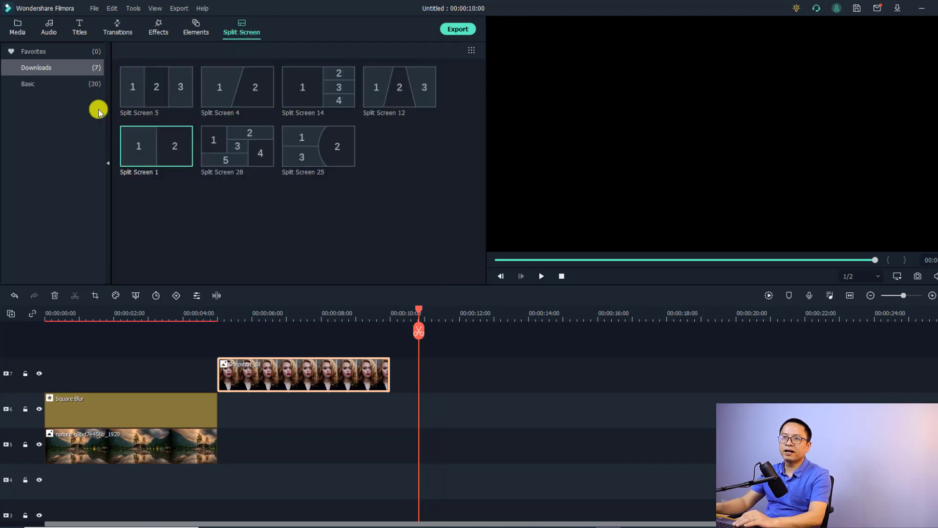
pyautogui.click(42, 71)
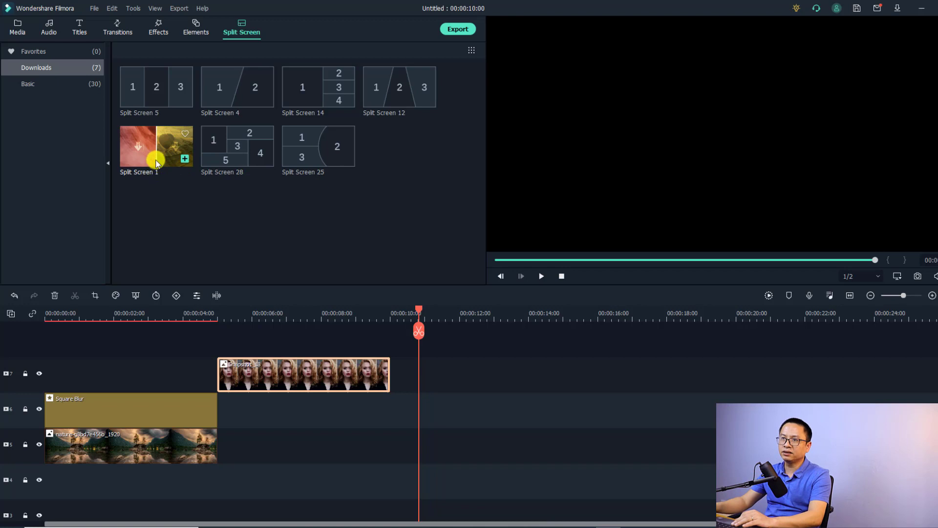
pyautogui.moveTo(155, 163); pyautogui.dragTo(415, 377)
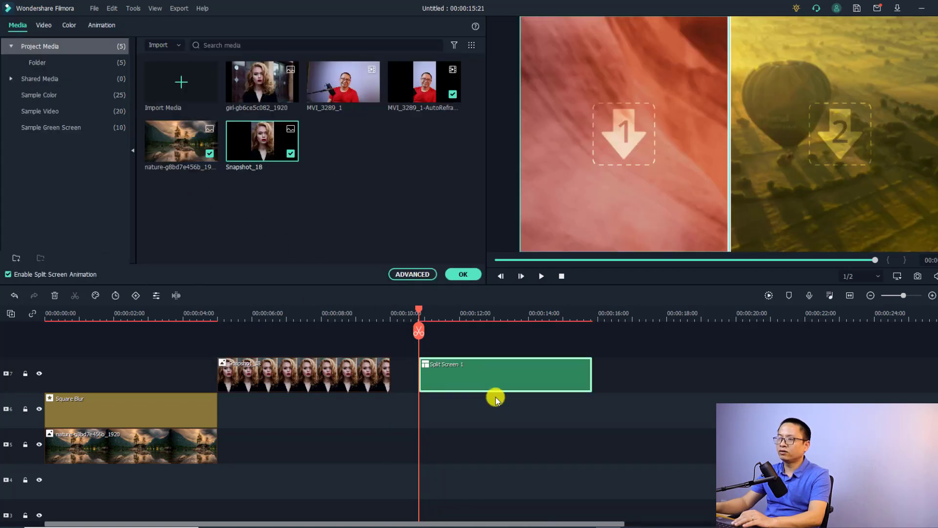
pyautogui.click(479, 319)
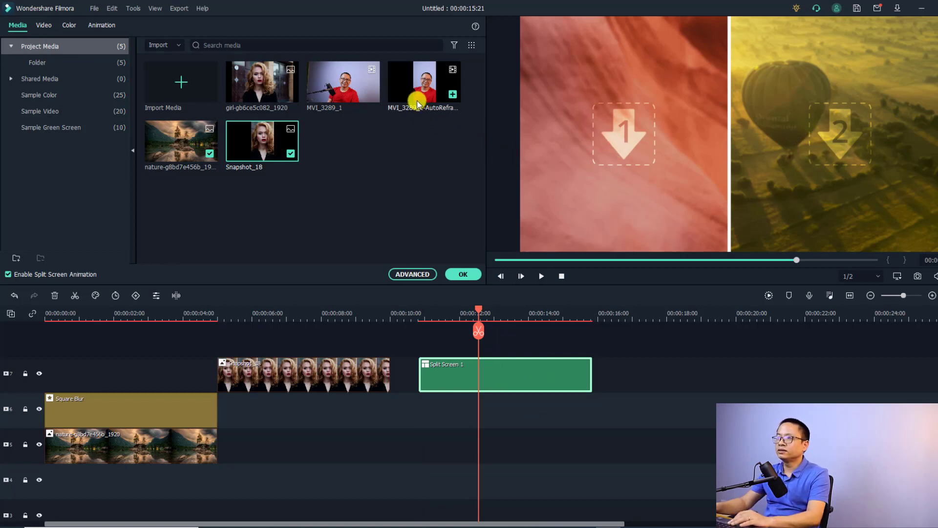
# Step: Fill the left panel with the man's video and the right with Snapshot_18, zooming both
pyautogui.moveTo(418, 104); pyautogui.dragTo(632, 255)
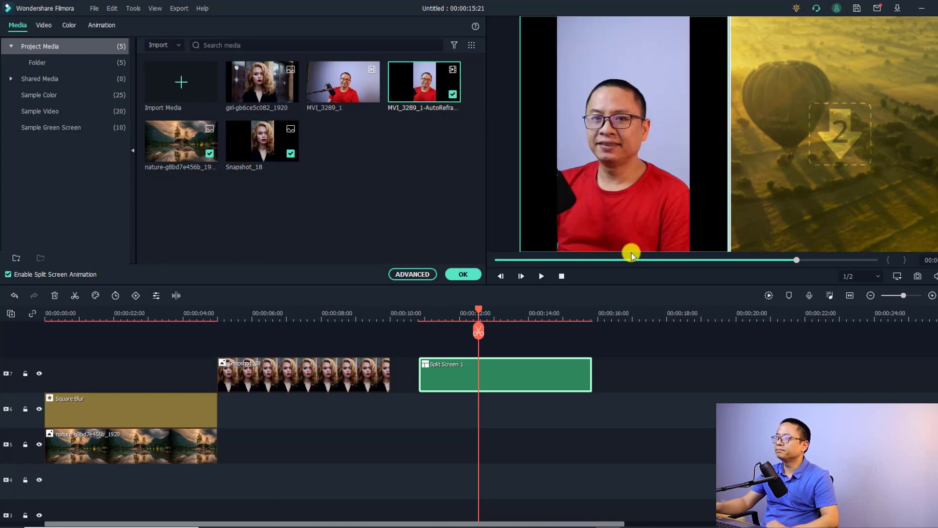
pyautogui.click(624, 182)
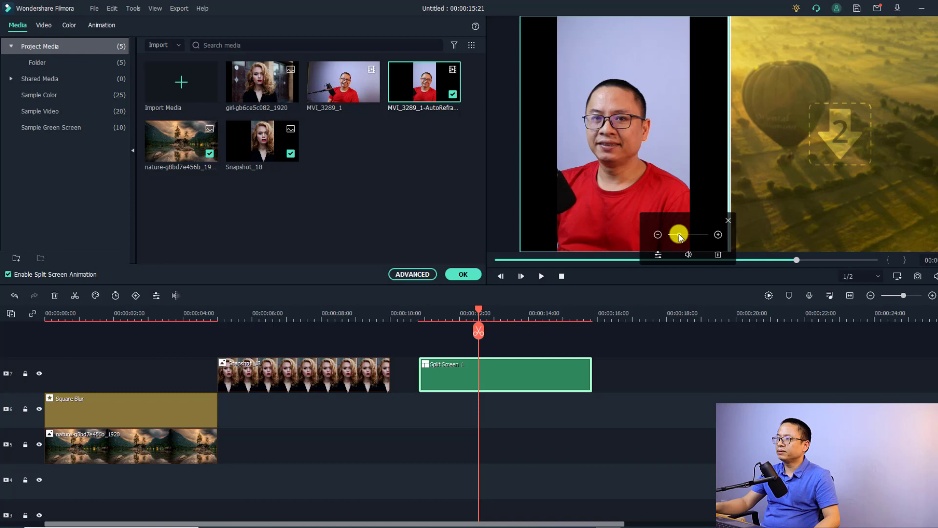
pyautogui.moveTo(679, 234); pyautogui.dragTo(686, 235)
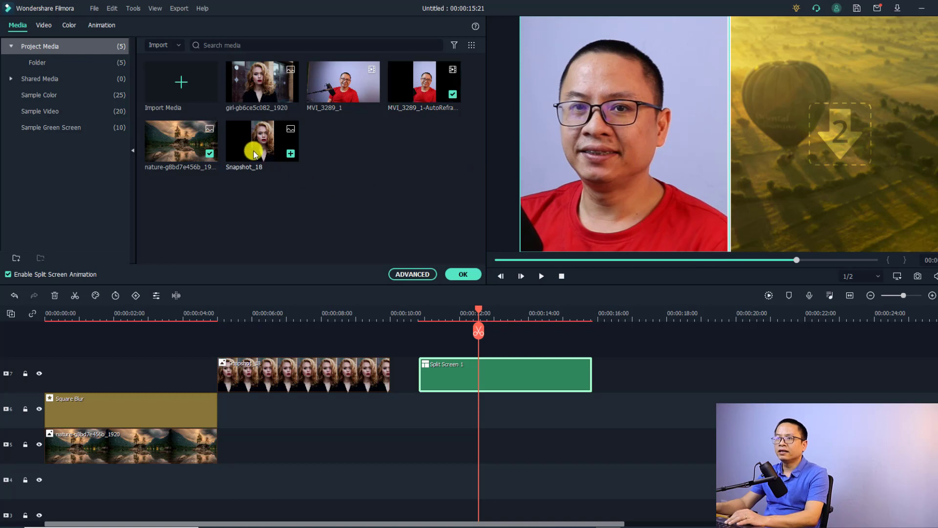
pyautogui.moveTo(396, 159)
pyautogui.mouseDown()
pyautogui.moveTo(806, 166)
pyautogui.moveTo(805, 244)
pyautogui.mouseUp()
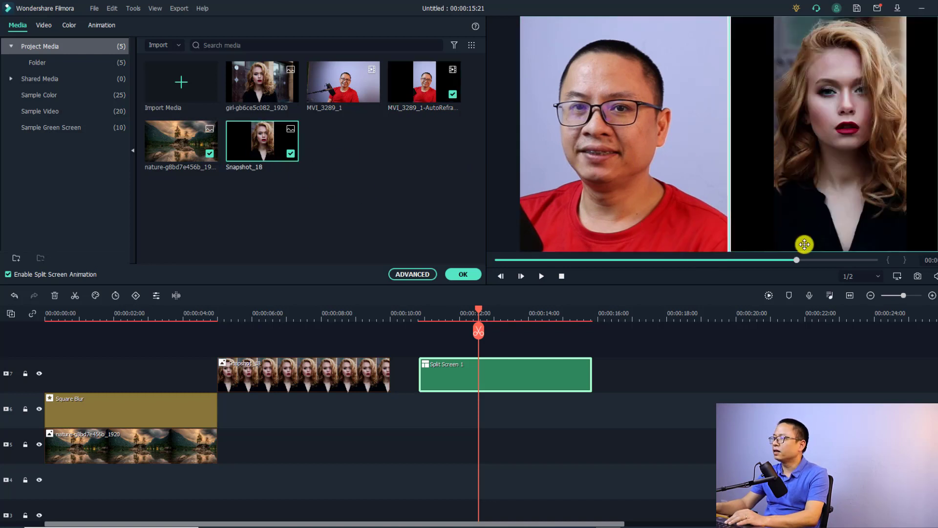
pyautogui.moveTo(809, 184)
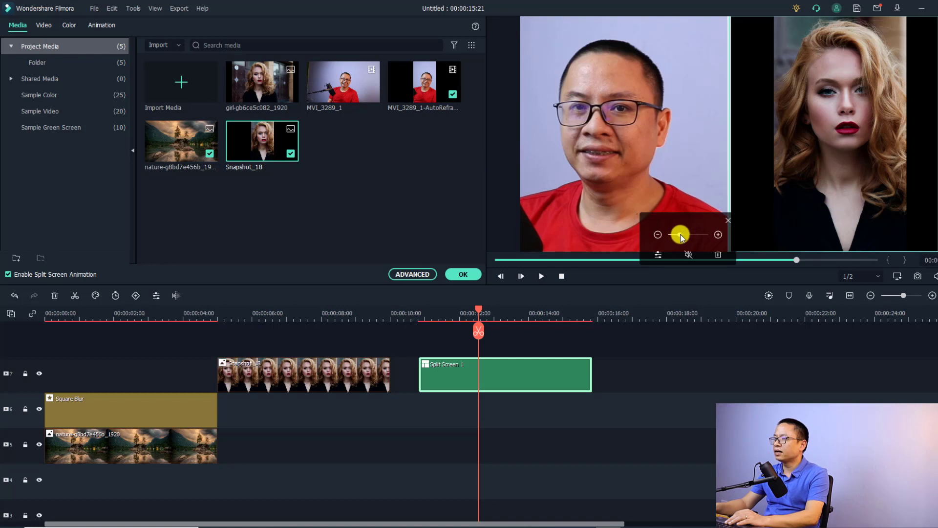
pyautogui.moveTo(681, 235); pyautogui.dragTo(686, 237)
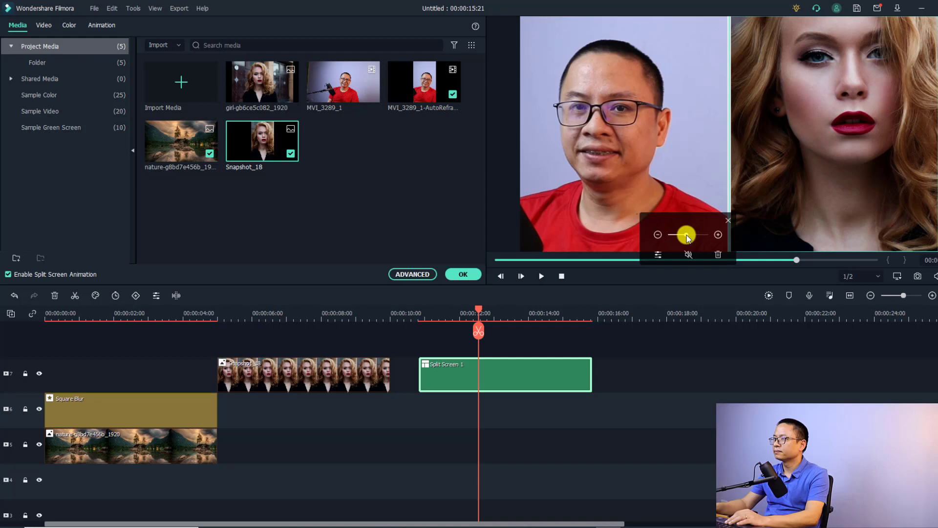
pyautogui.click(687, 357)
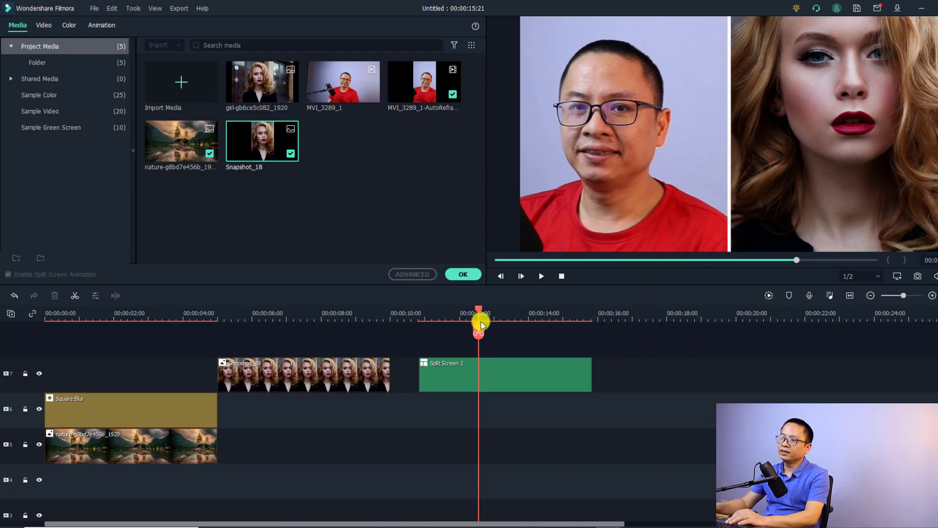
pyautogui.click(408, 314)
pyautogui.press('space')
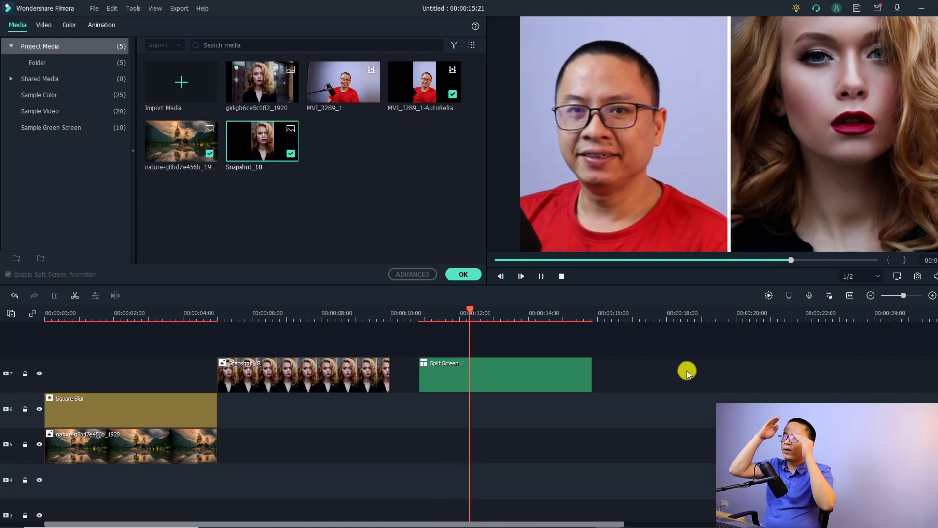
pyautogui.press('space')
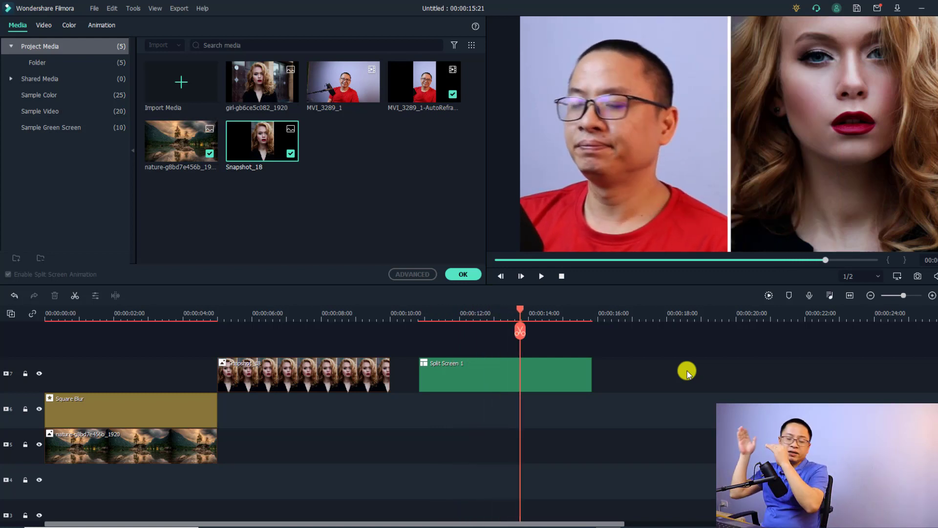